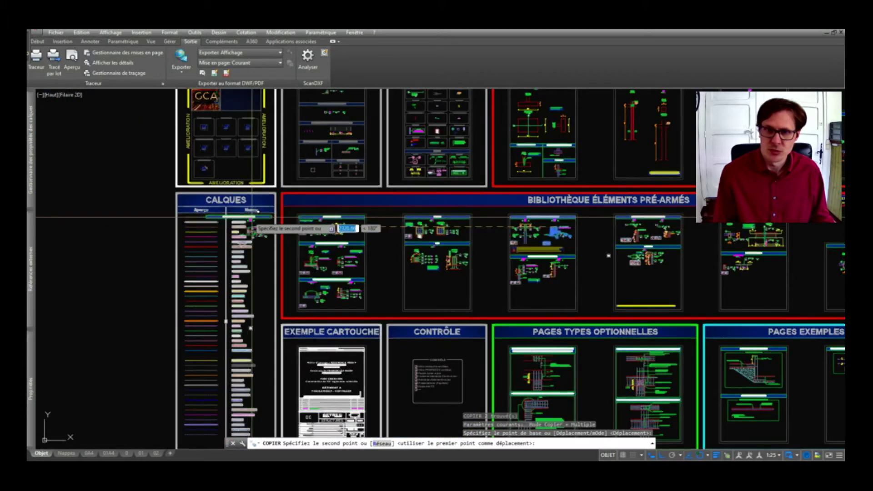
Place the copy of the 'MURS & CHAÎNAGES HORIZONTAUX' detail to the right and bring up its element-type choices.
middle_click_drag(252, 217, 493, 238)
left_click(493, 238)
key("Return")
scroll(498, 238, "up", 3)
scroll(388, 201, "up", 2)
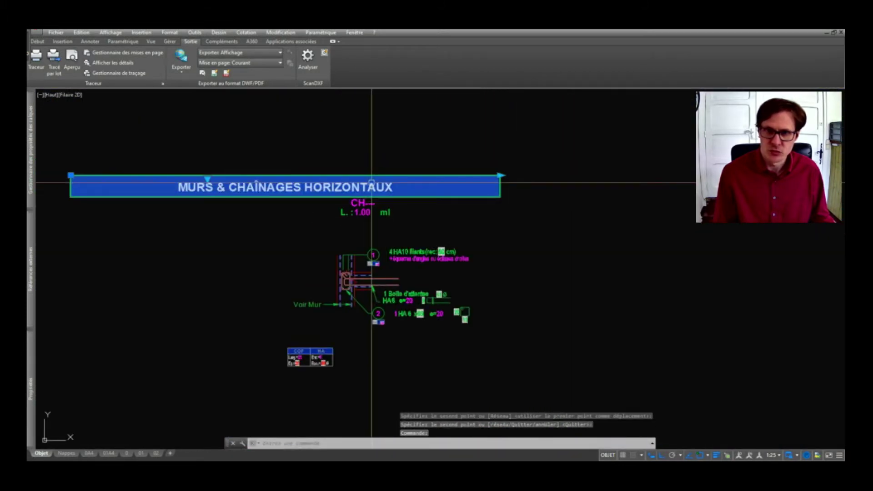
left_click(208, 178)
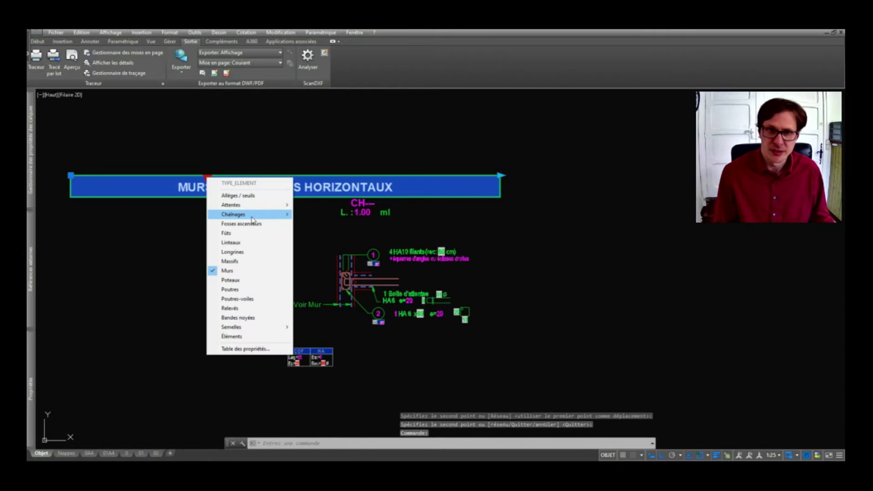
mouse_move(233, 214)
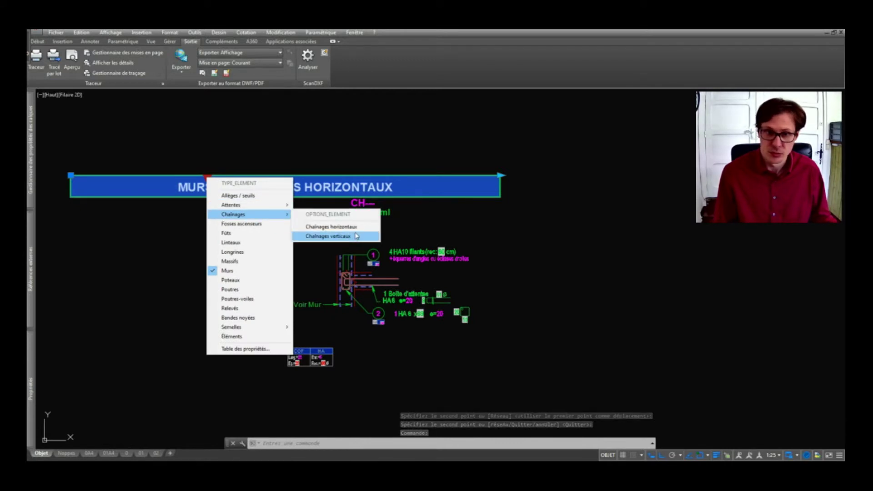
Set the block to Chaînages horizontaux, then shorten its title banner and move it up and right.
left_click(355, 226)
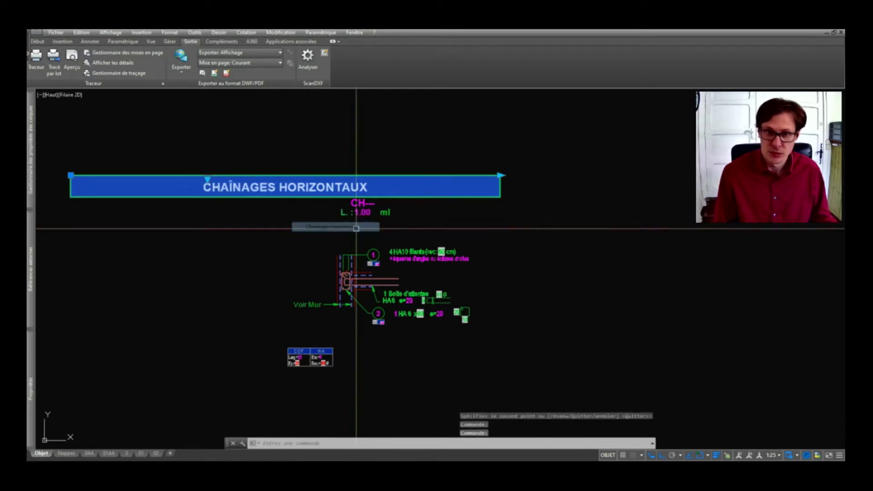
left_click(495, 173)
left_click(332, 173)
type("d")
key("Return")
left_click(221, 127)
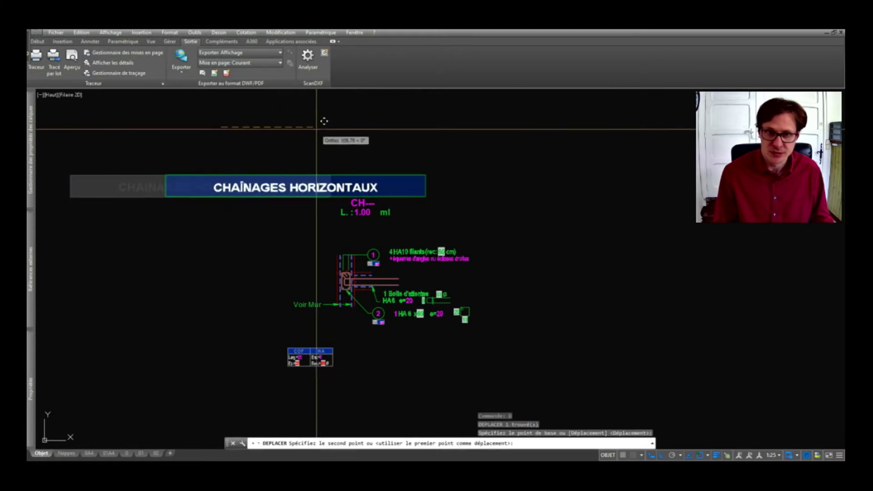
left_click(381, 122)
left_click(245, 178)
Abandon an unfinished rectangle, then delete the title banner, leaving only the CH detail.
type("rec")
key("Return")
left_click(229, 182)
key("Escape")
left_click(483, 160)
key("Delete")
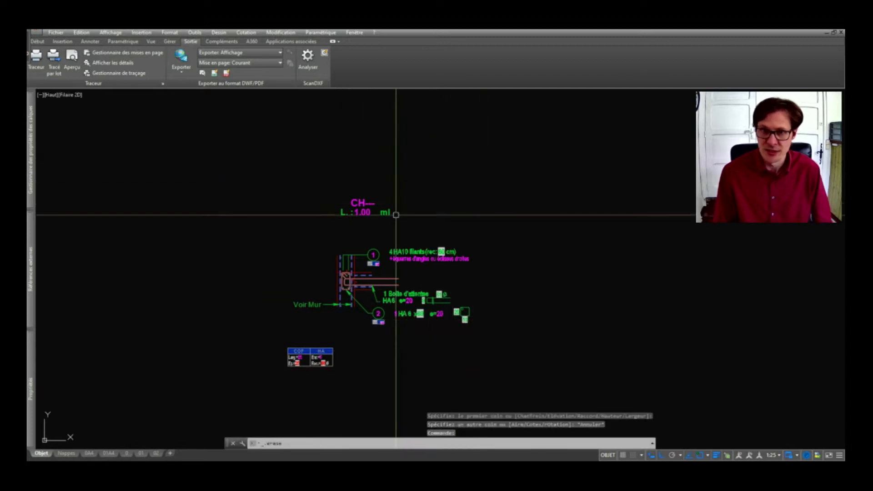
scroll(396, 210, "up", 3)
scroll(351, 141, "down", 2)
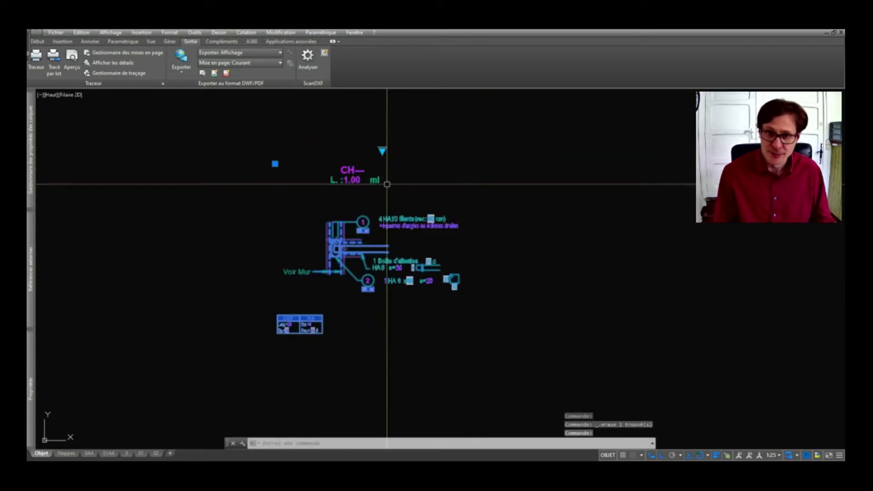
Set the chaining type to Rive de dalle, which adds a third HA6 bar, then reselect the detail.
left_click(382, 150)
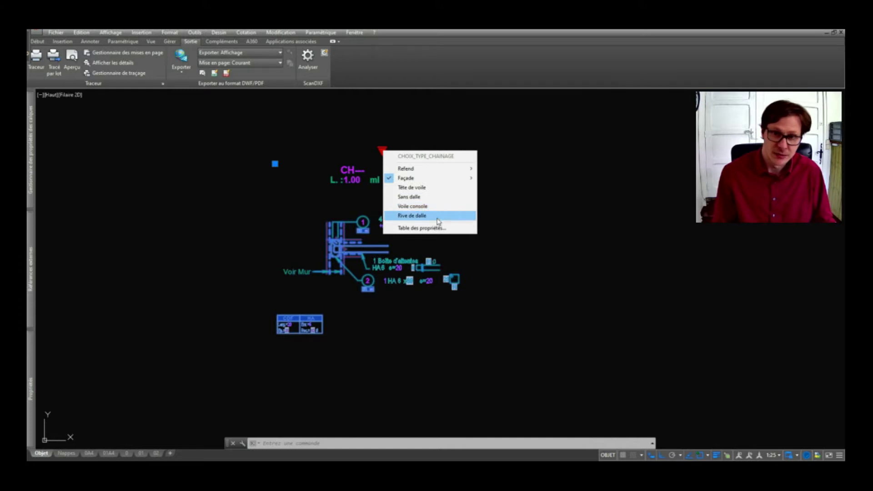
left_click(438, 216)
scroll(373, 239, "up", 4)
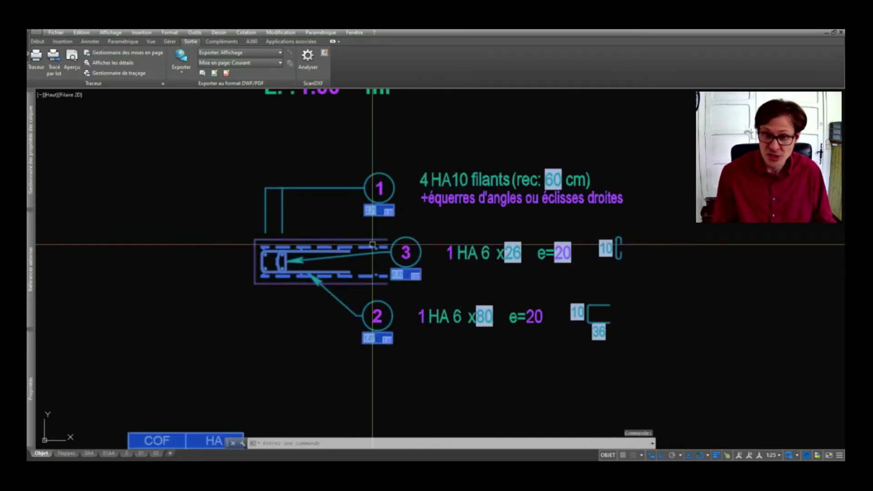
scroll(373, 244, "down", 4)
key("Escape")
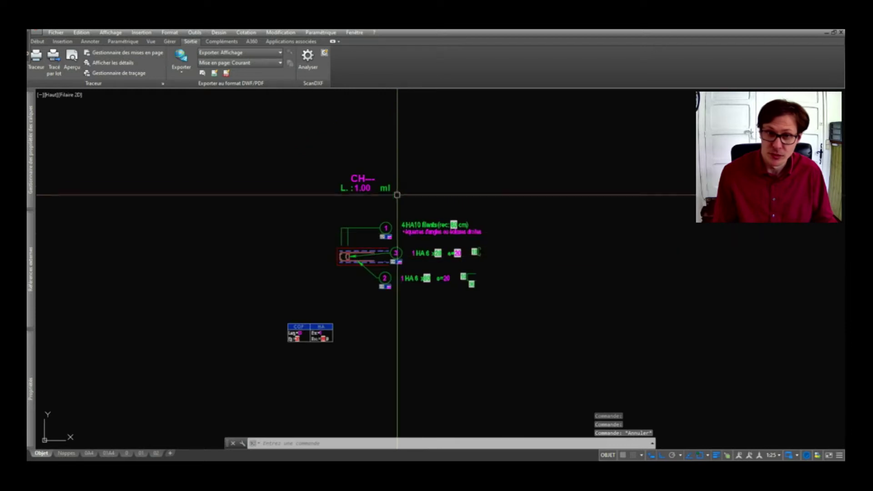
left_click(395, 196)
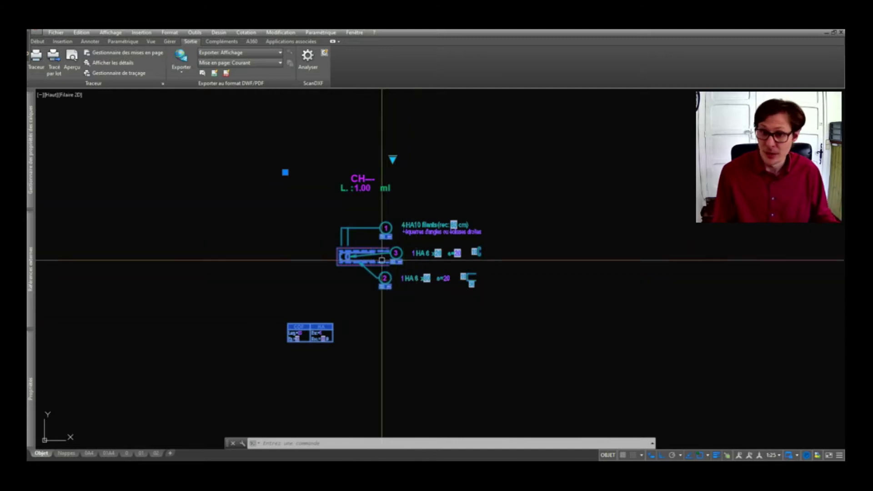
scroll(317, 333, "up", 4)
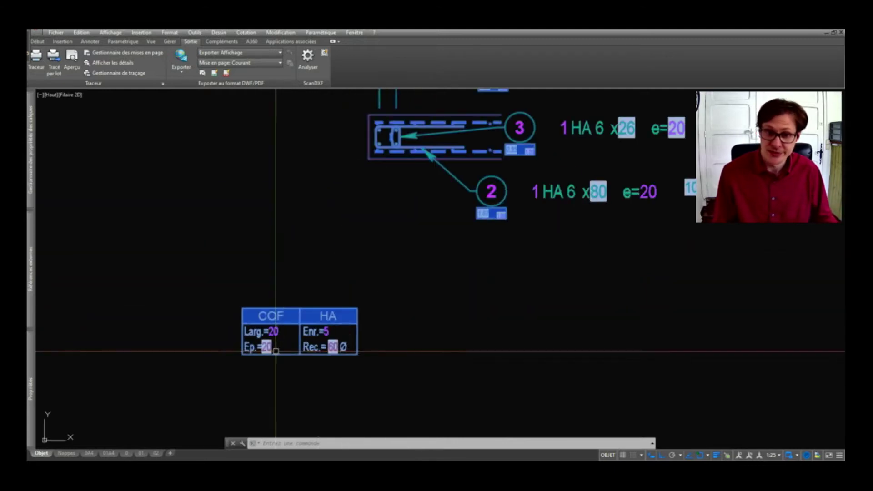
scroll(276, 350, "down", 2)
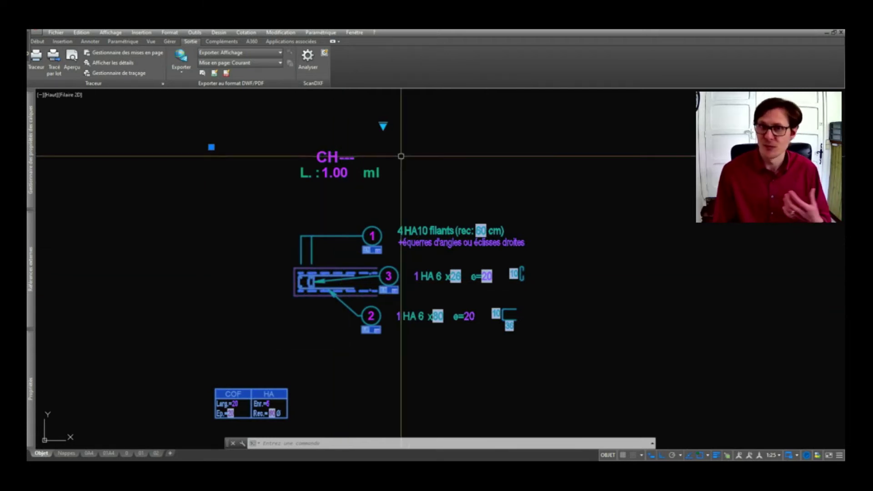
left_click(383, 126)
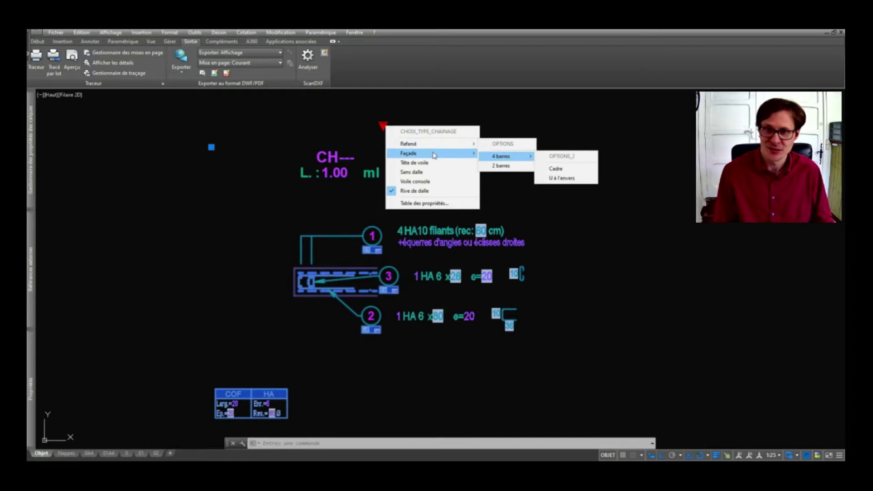
mouse_move(429, 144)
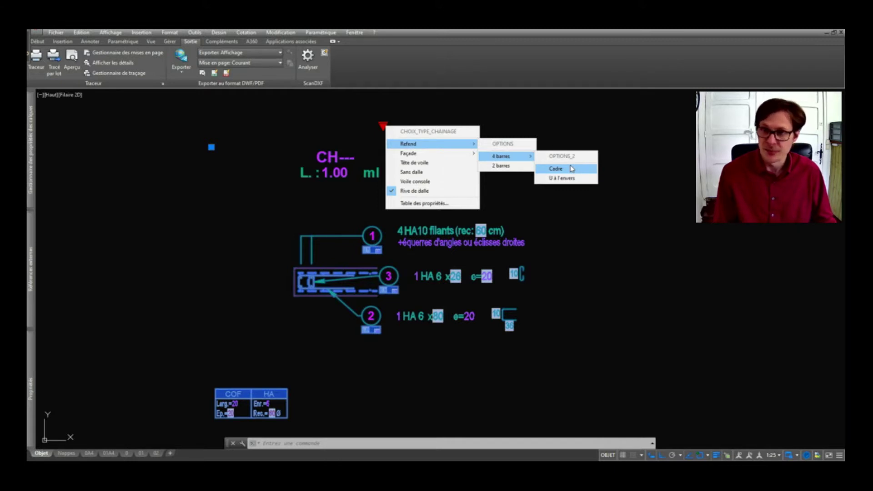
Change the chaining to Refend with 4 barres and a closed Cadre stirrup, then reselect the block.
left_click(571, 178)
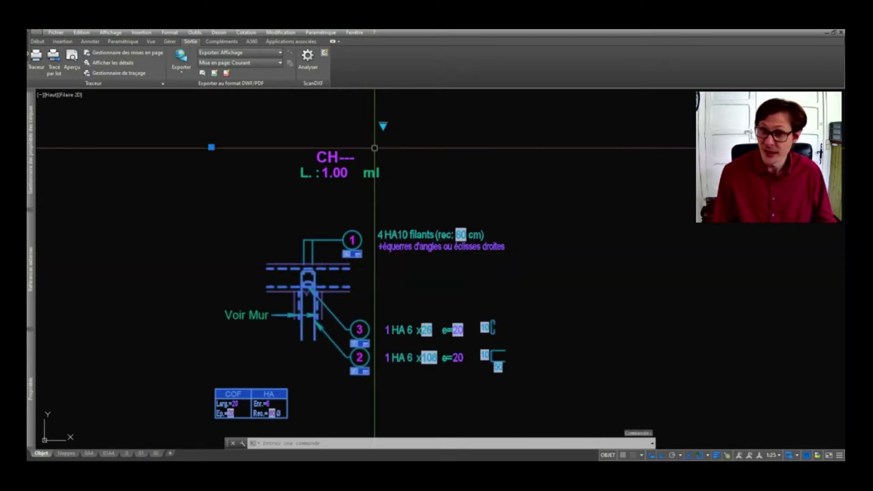
left_click(383, 125)
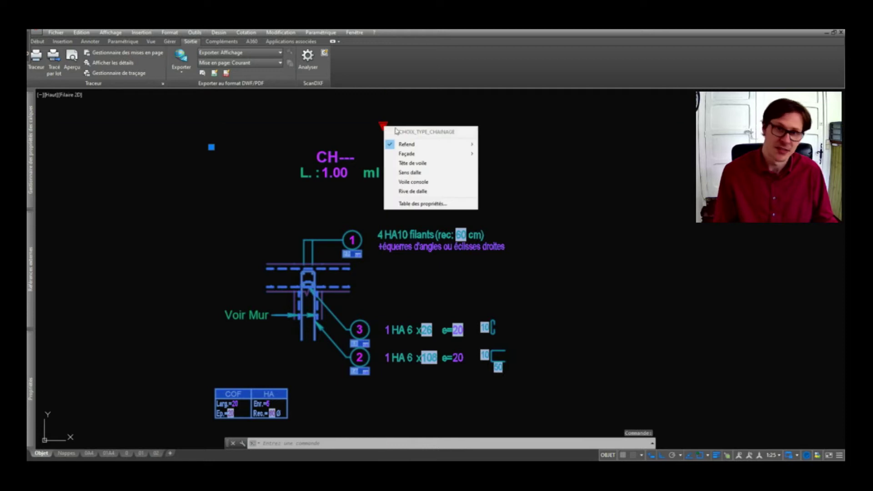
left_click(584, 174)
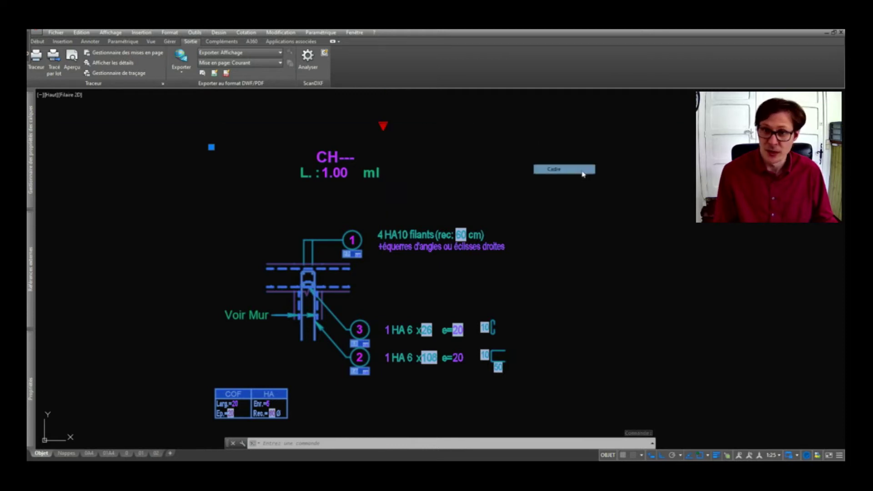
scroll(301, 273, "up", 3)
key("Escape")
scroll(341, 272, "up", 2)
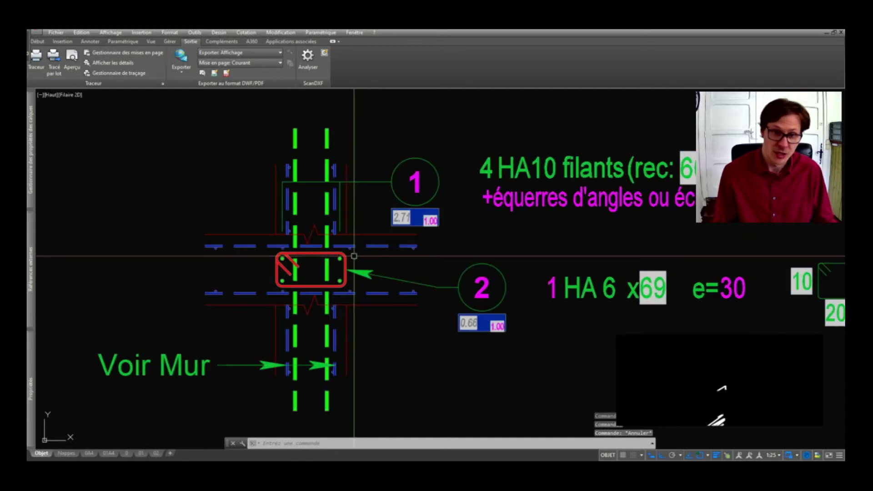
left_click(345, 272)
scroll(302, 259, "down", 4)
left_click(379, 106)
mouse_move(402, 132)
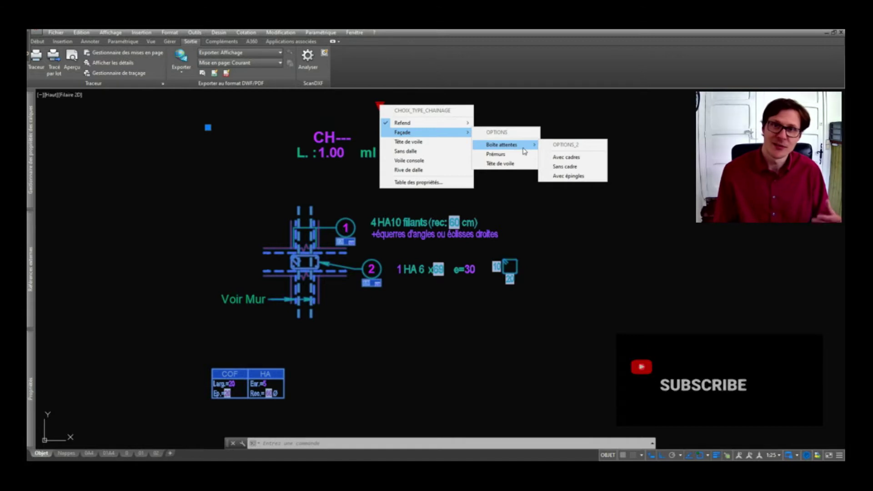
left_click(579, 176)
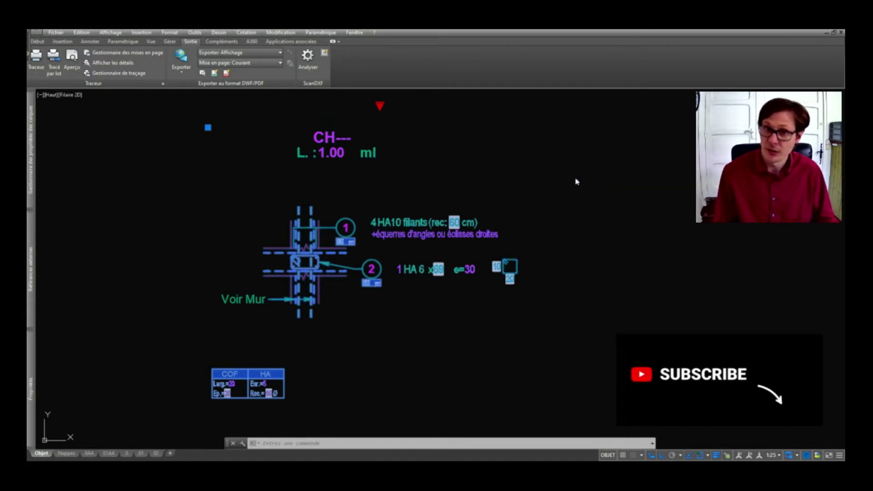
left_click(379, 106)
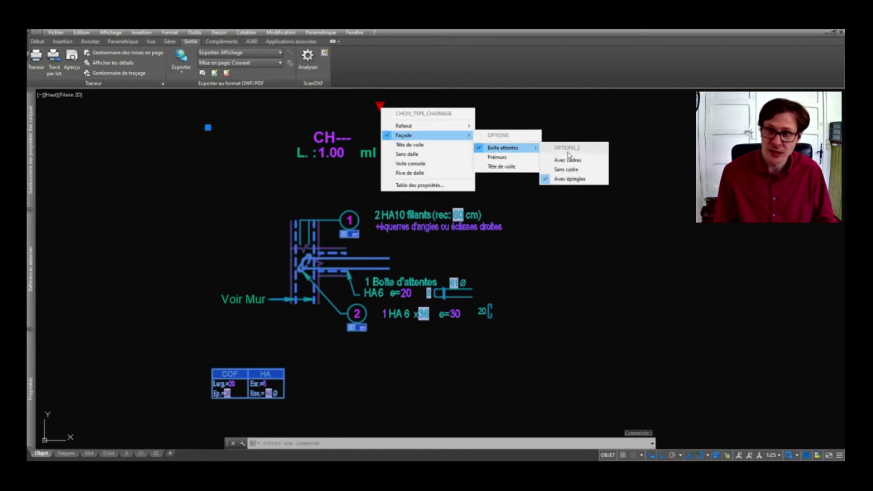
left_click(573, 161)
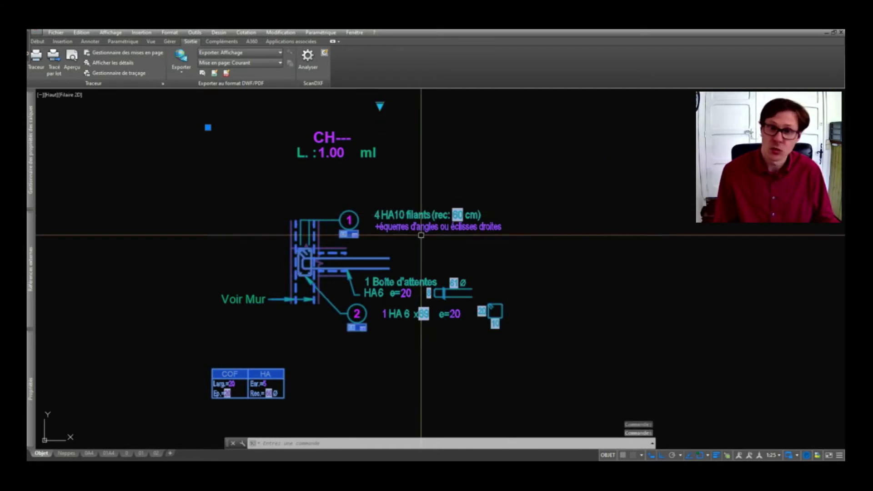
left_click(380, 106)
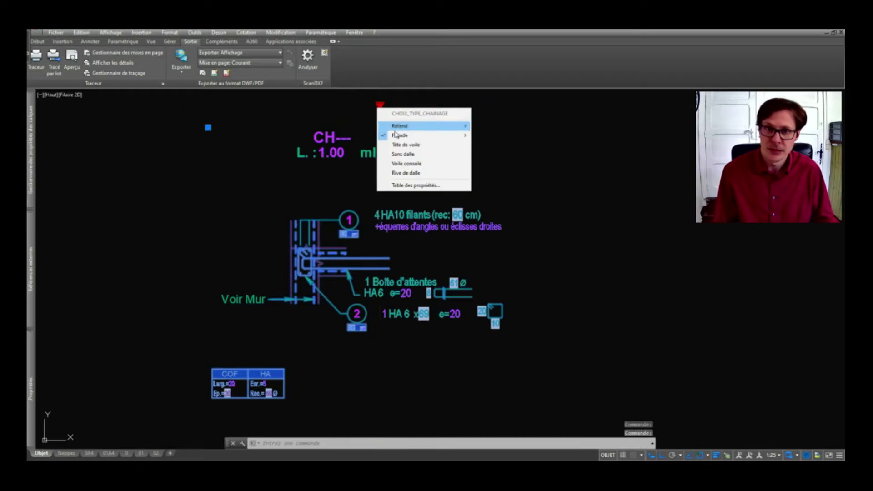
left_click(414, 144)
left_click(381, 107)
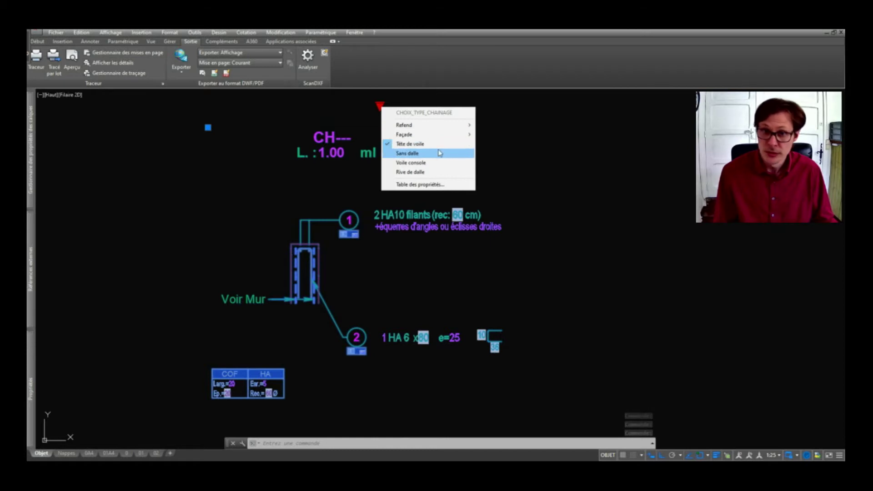
left_click(437, 167)
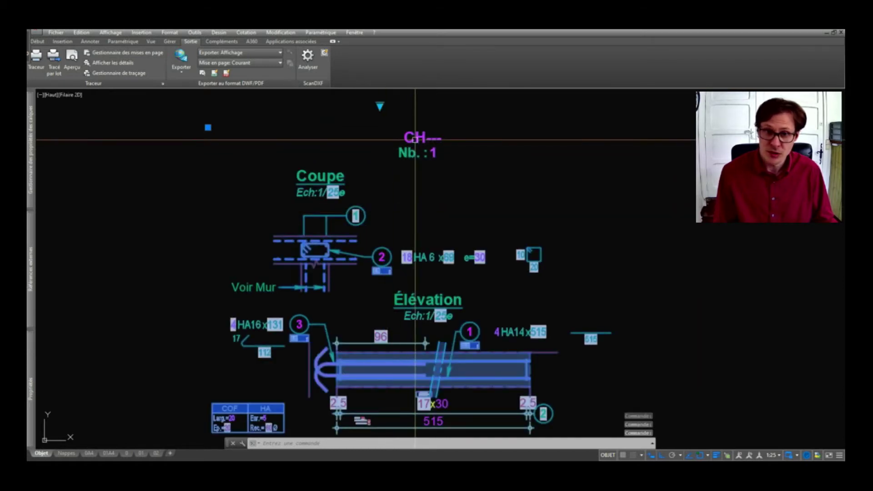
scroll(402, 132, "down", 2)
left_click(387, 115)
key("Escape")
left_click(387, 114)
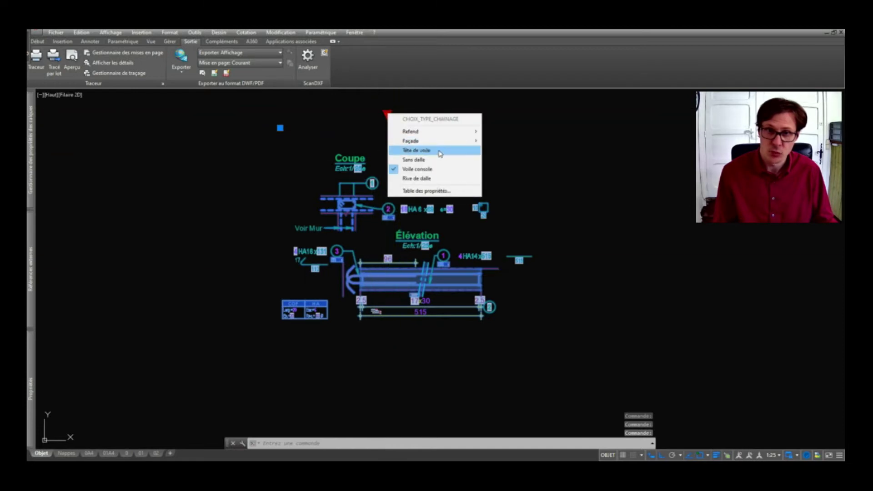
left_click(442, 178)
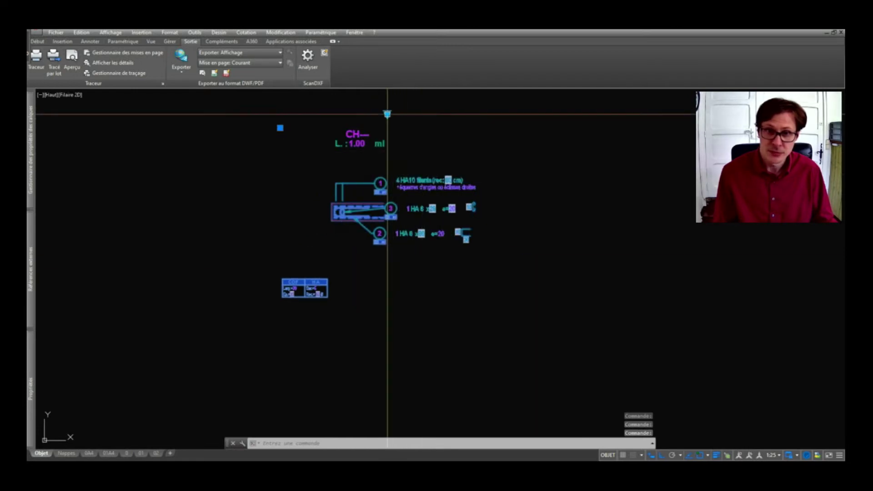
left_click(387, 114)
left_click(423, 160)
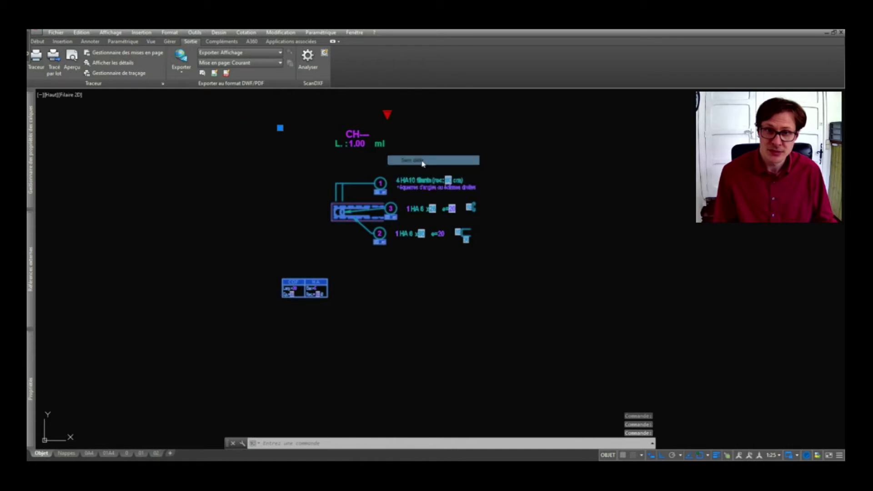
key("Escape")
scroll(403, 271, "up", 3)
scroll(391, 279, "up", 2)
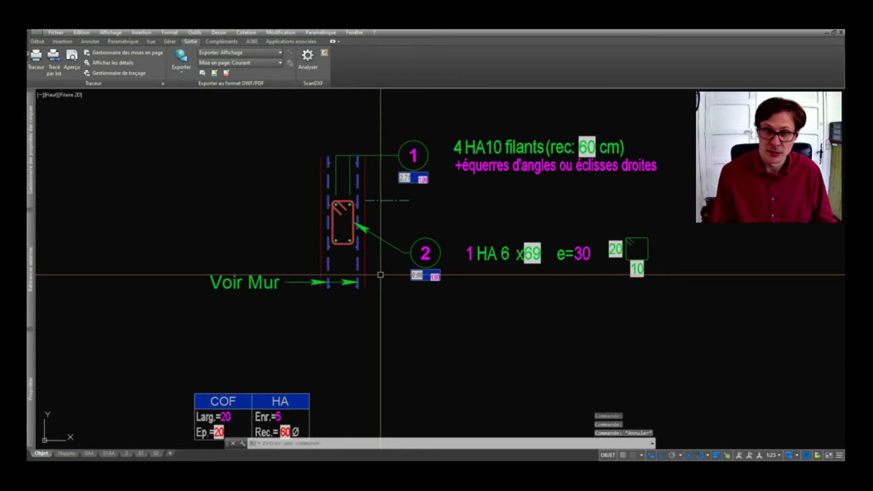
key("ctrl+a")
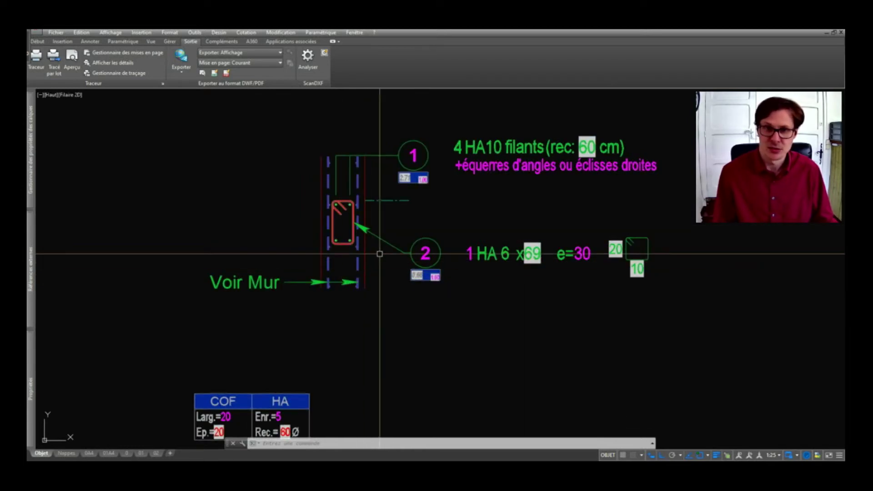
scroll(366, 255, "down", 2)
scroll(338, 245, "up", 2)
scroll(342, 248, "down", 2)
scroll(345, 241, "down", 2)
scroll(382, 245, "up", 2)
key("Escape")
key("ctrl+a")
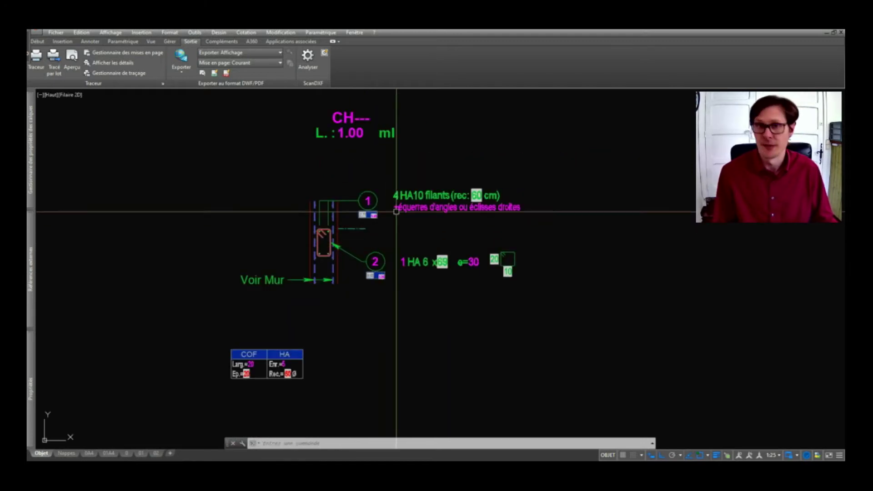
scroll(386, 204, "down", 2)
Switch the chaining block to the Refend 4 barres Cadre variant.
left_click(356, 146)
left_click(389, 126)
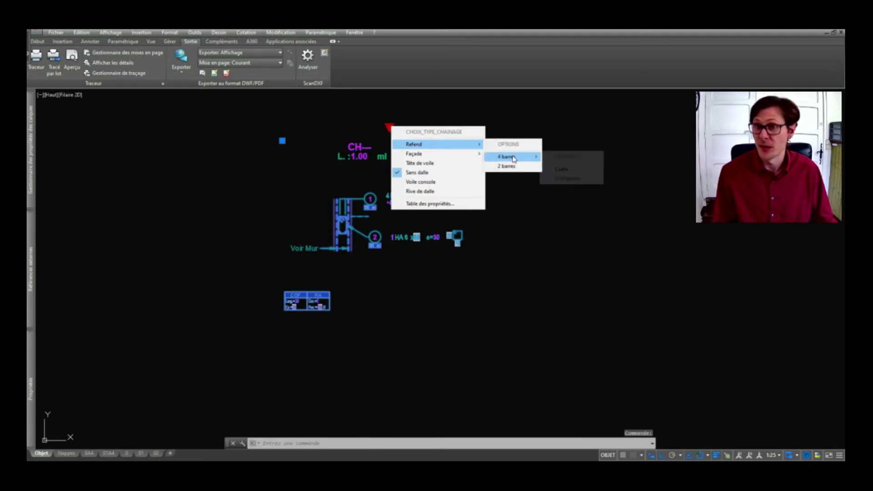
left_click(558, 168)
scroll(346, 207, "down", 2)
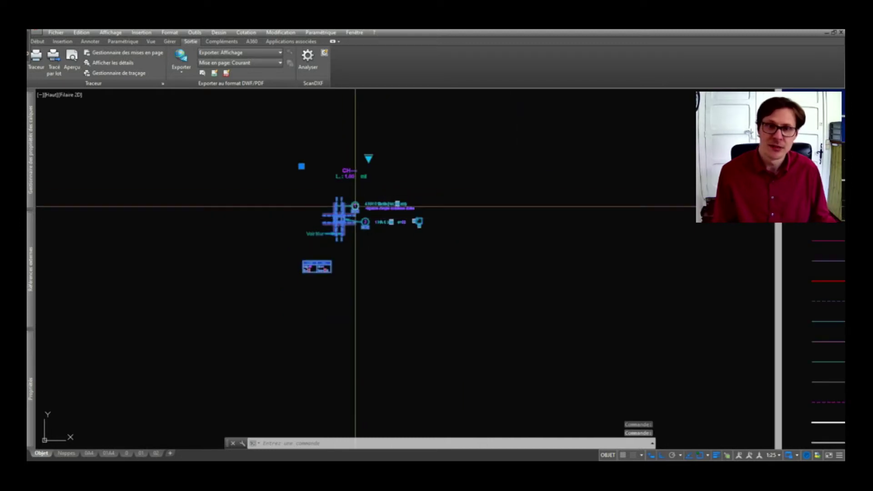
scroll(364, 182, "down", 3)
Place a copy of the block below, then explode the block with DE.
left_click(368, 166)
left_click(356, 243)
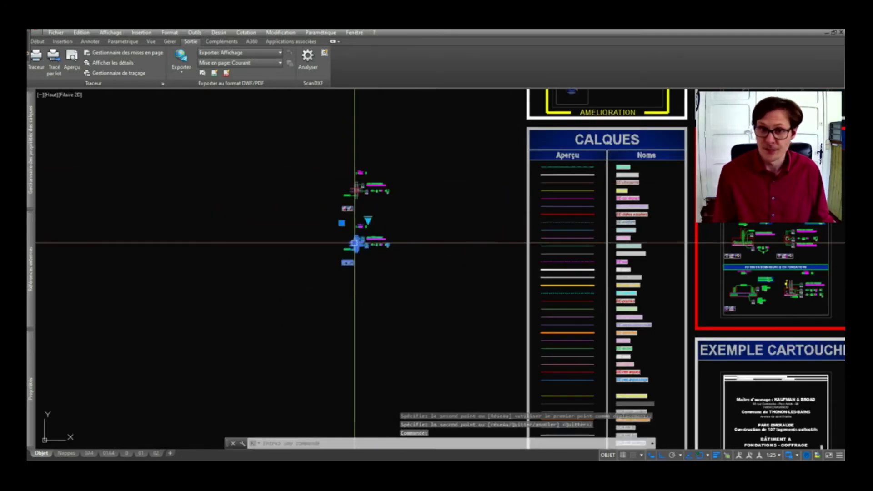
key("Return")
scroll(366, 186, "up", 5)
type("DE")
key("Return")
scroll(328, 193, "up", 4)
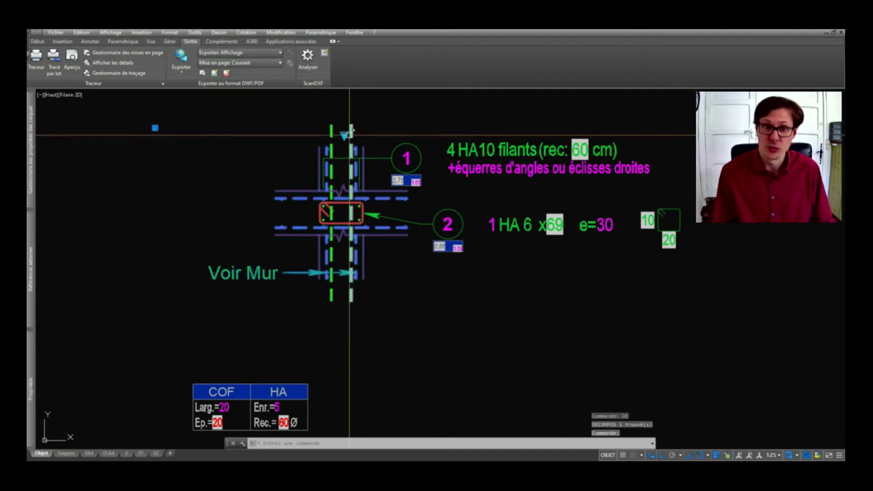
Try the CH en tête de voile, Façade Prédalles and Refend Prédalles variants, finally choosing Refend Dalle BA.
left_click(345, 135)
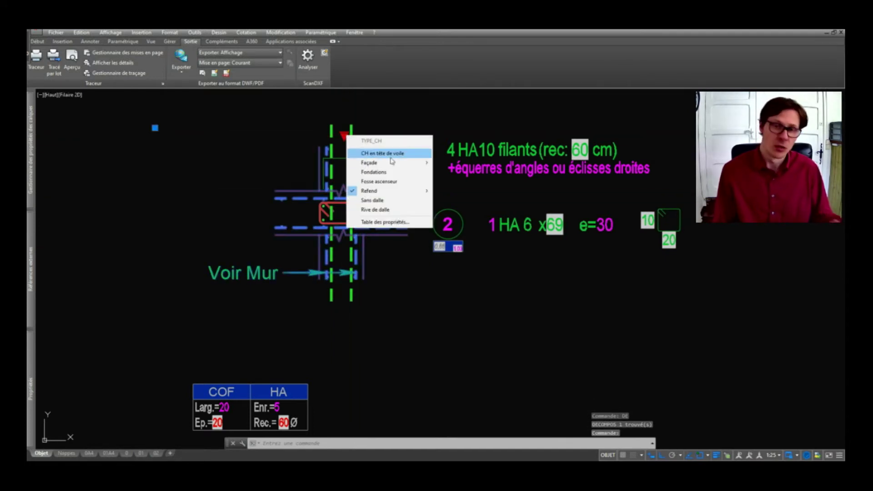
left_click(392, 160)
left_click(345, 135)
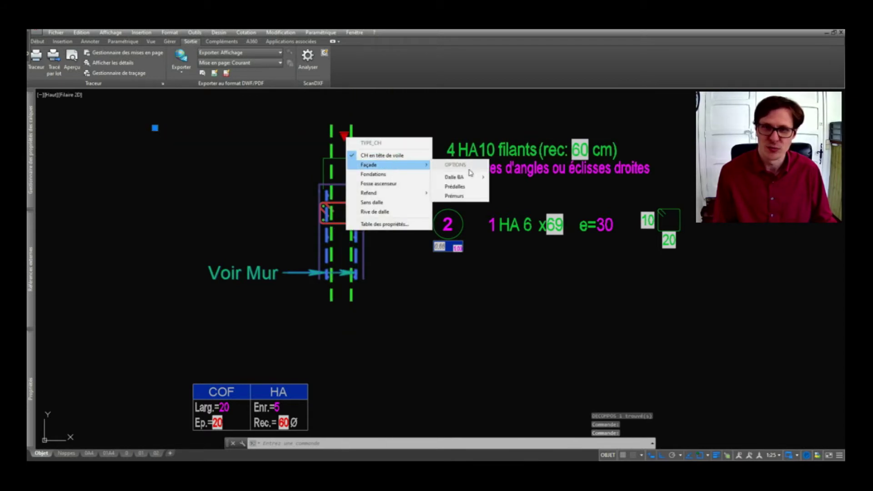
left_click(455, 186)
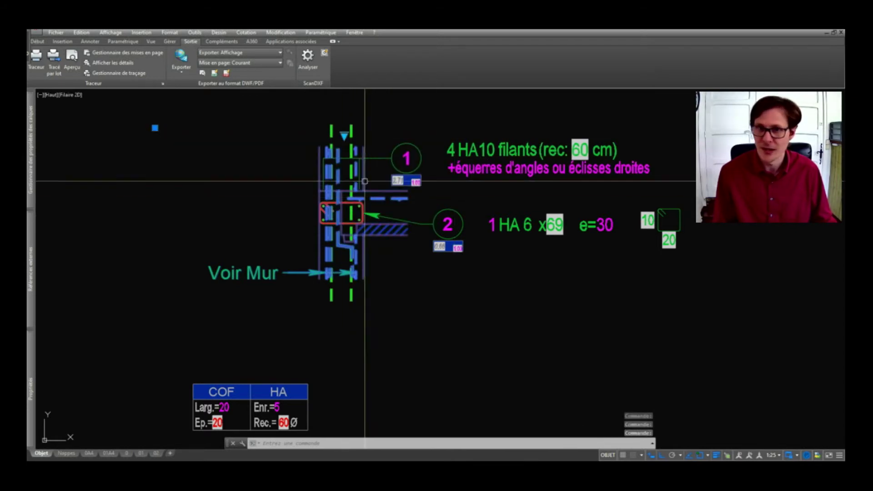
left_click(344, 136)
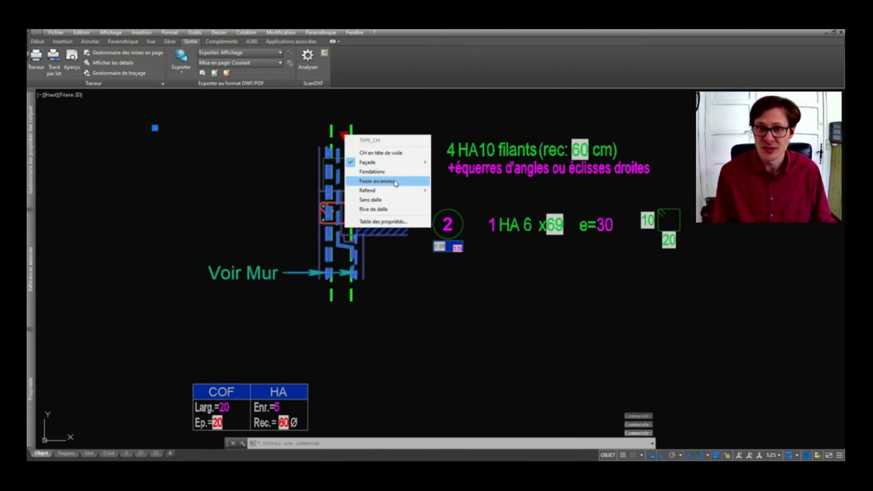
left_click(454, 212)
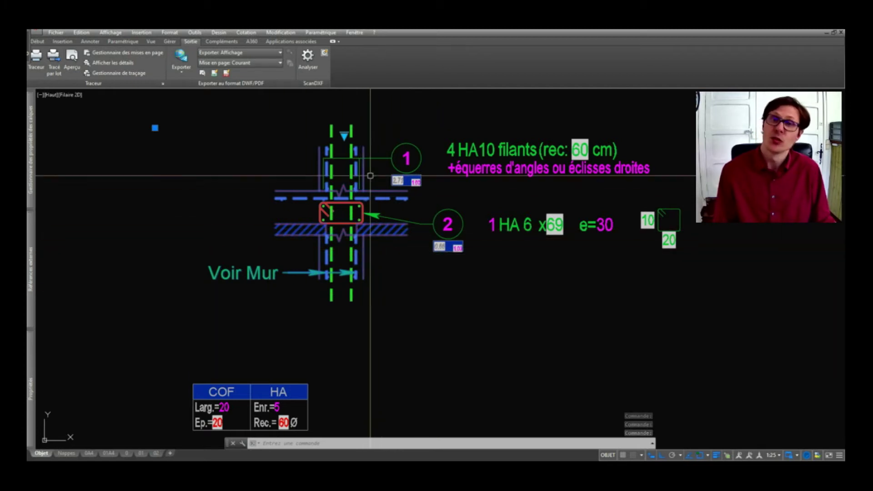
left_click(345, 135)
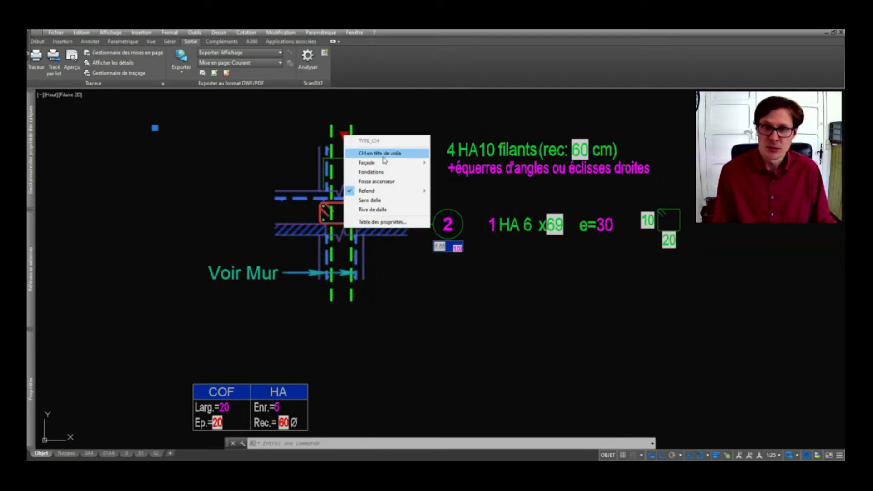
mouse_move(367, 190)
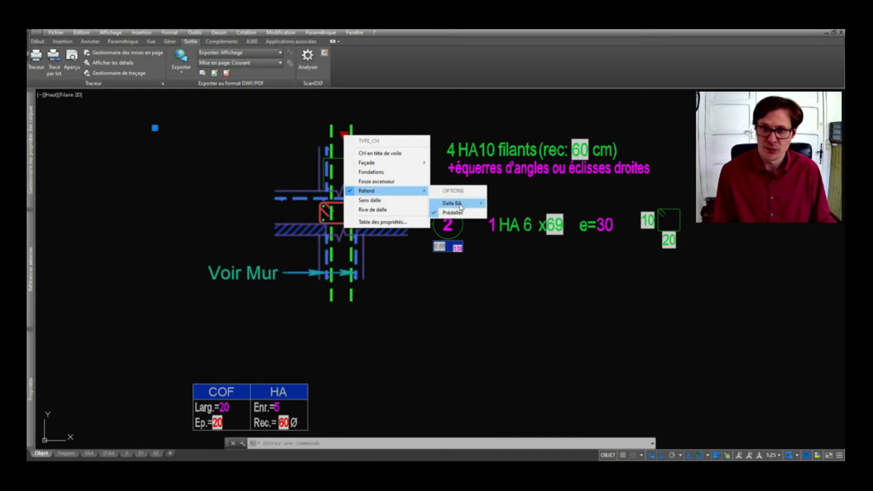
left_click(507, 215)
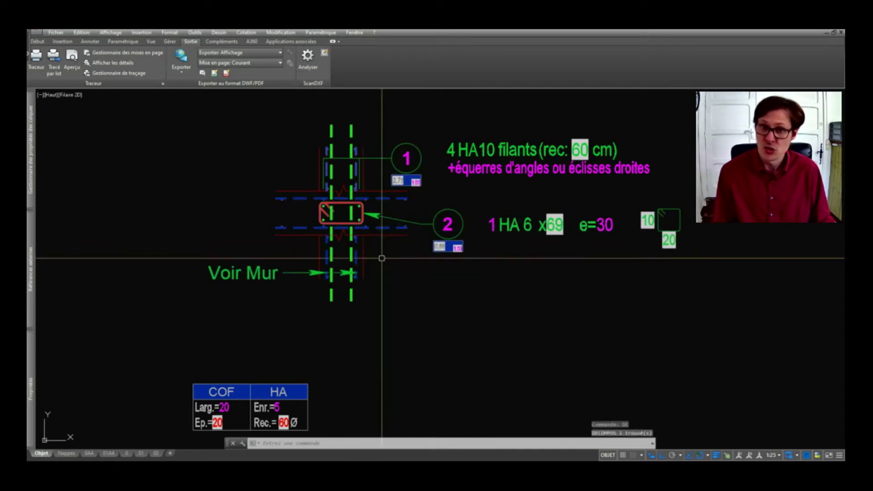
Erase the upper and lower blue dashed slab bars, undoing an accidental deletion of the red lines.
scroll(264, 225, "up", 4)
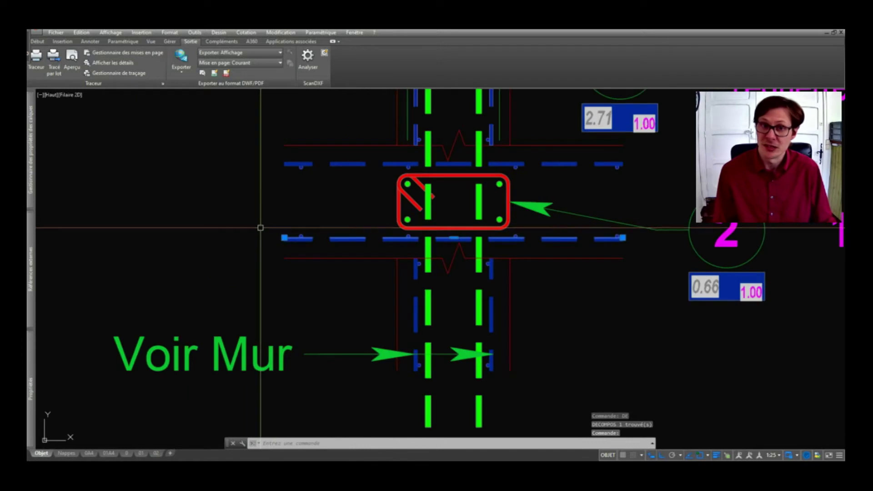
left_click(252, 228)
left_click(657, 247)
key("Delete")
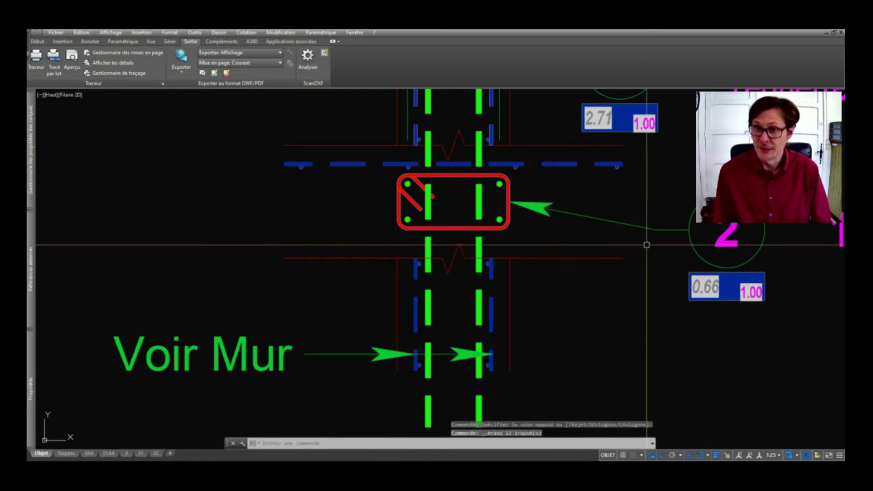
left_click(230, 156)
left_click(635, 191)
key("Delete")
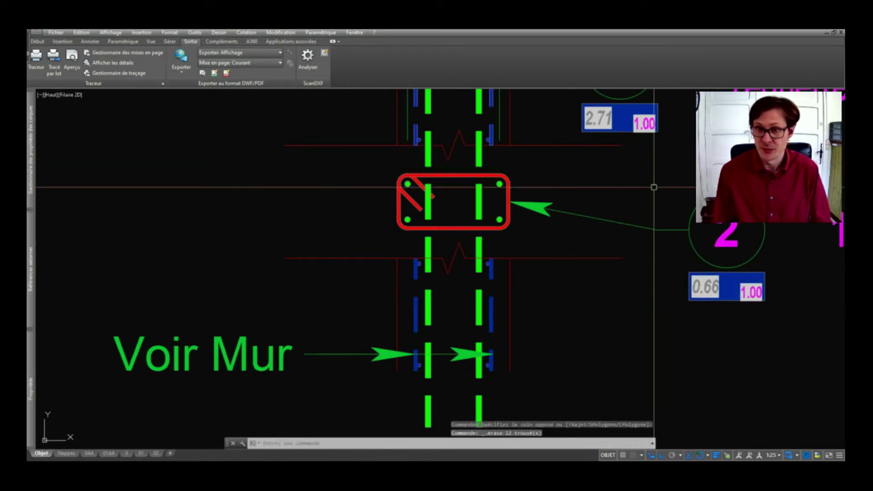
scroll(426, 211, "down", 2)
left_click(373, 191)
left_click(346, 261)
key("Delete")
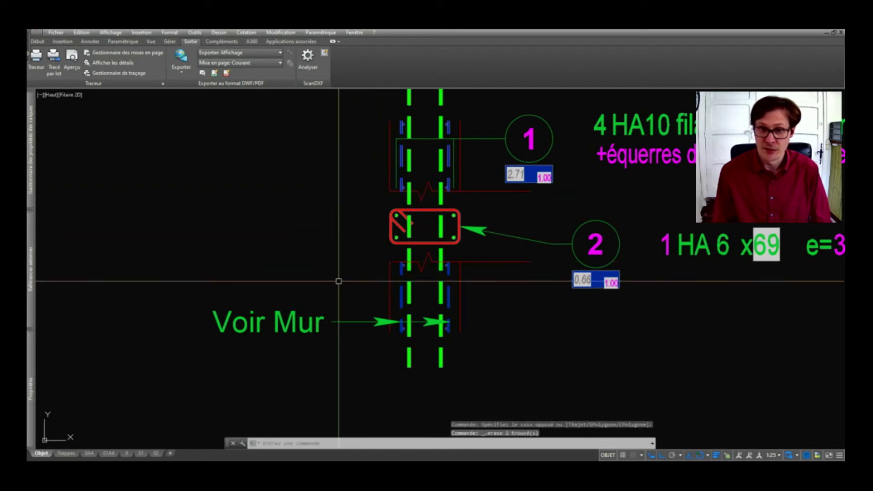
scroll(291, 256, "down", 2)
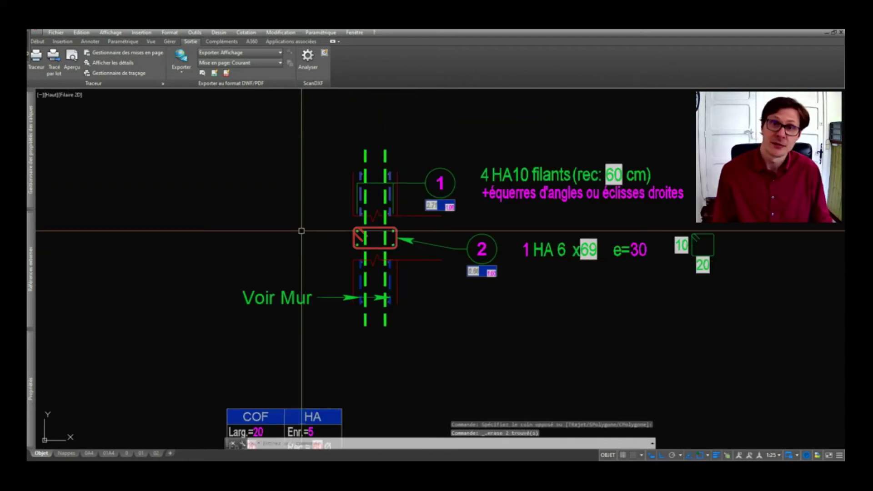
key("ctrl+z")
key("ctrl+z")
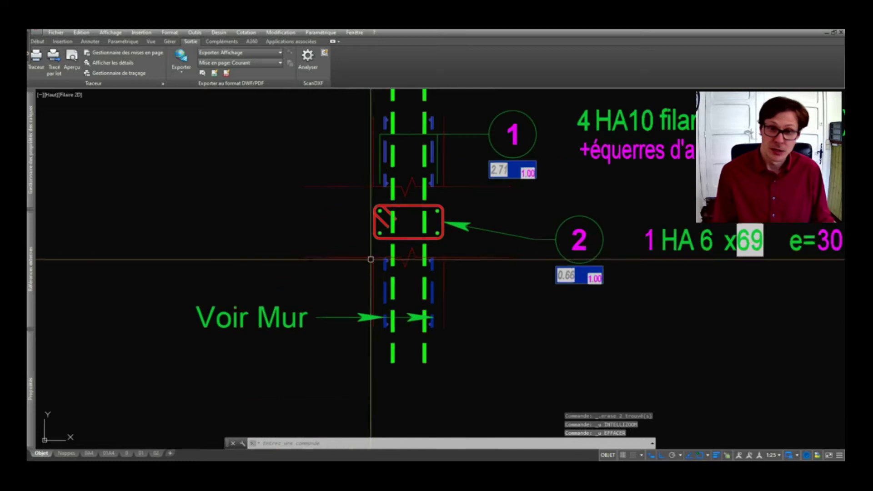
Erase the lower wall bars and the Voir Mur leader.
left_click(378, 248)
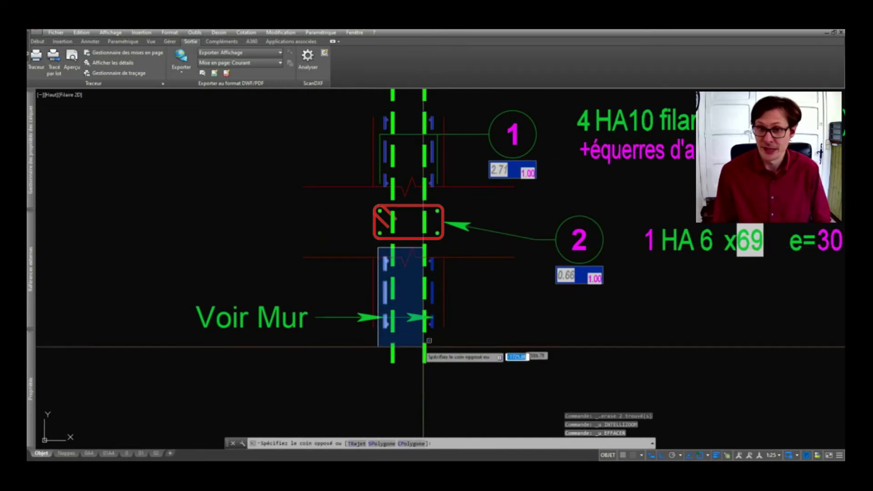
left_click(448, 342)
key("Delete")
left_click(306, 314)
key("Delete")
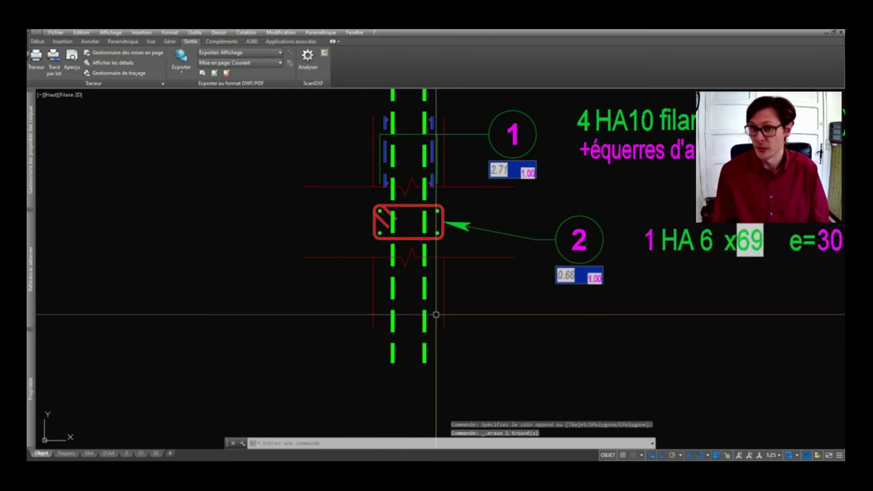
scroll(436, 316, "down", 1)
scroll(432, 308, "down", 3)
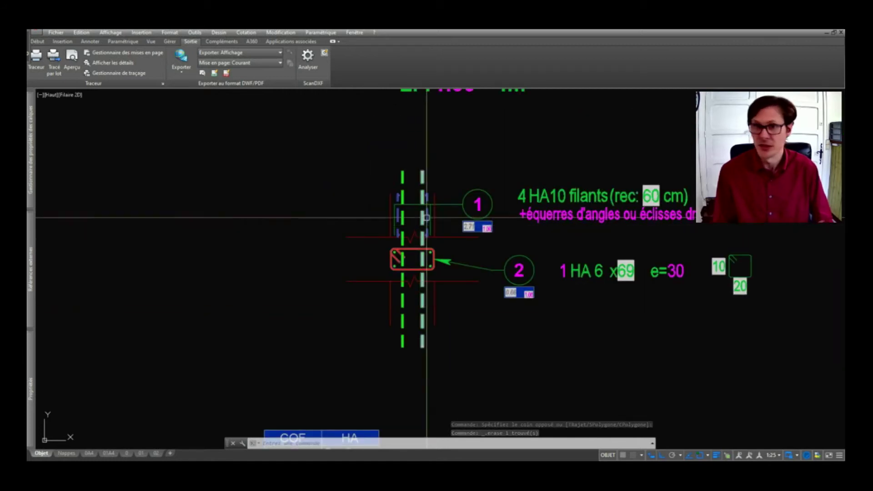
scroll(424, 245, "up", 5)
scroll(380, 172, "up", 2)
Erase the upper wall bars and the two green dashed lines.
left_click(367, 160)
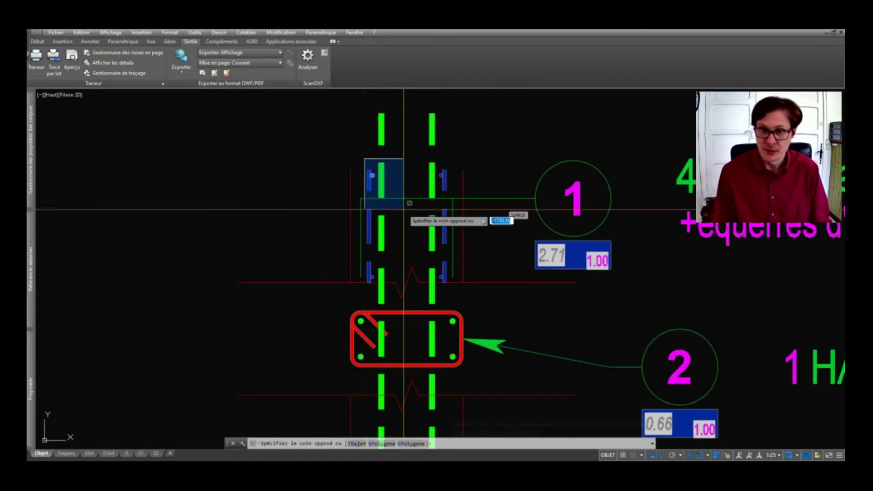
left_click(452, 293)
key("Delete")
scroll(338, 269, "down", 2)
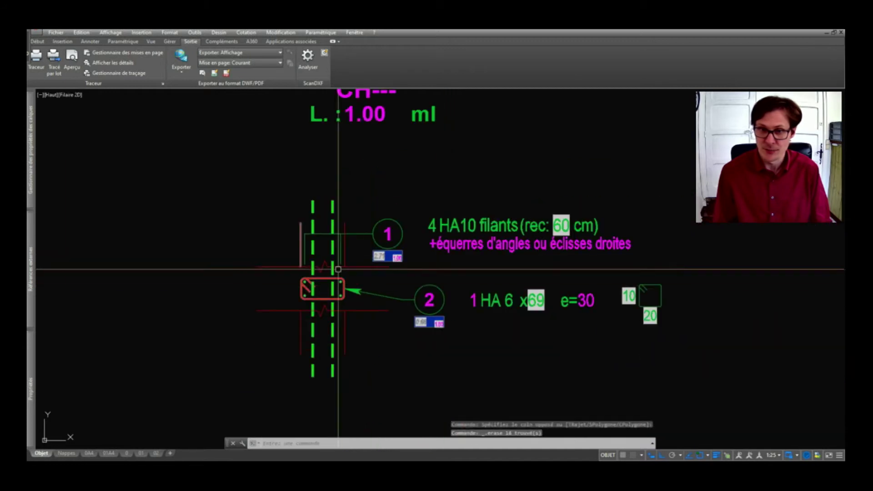
left_click(333, 244)
key("Delete")
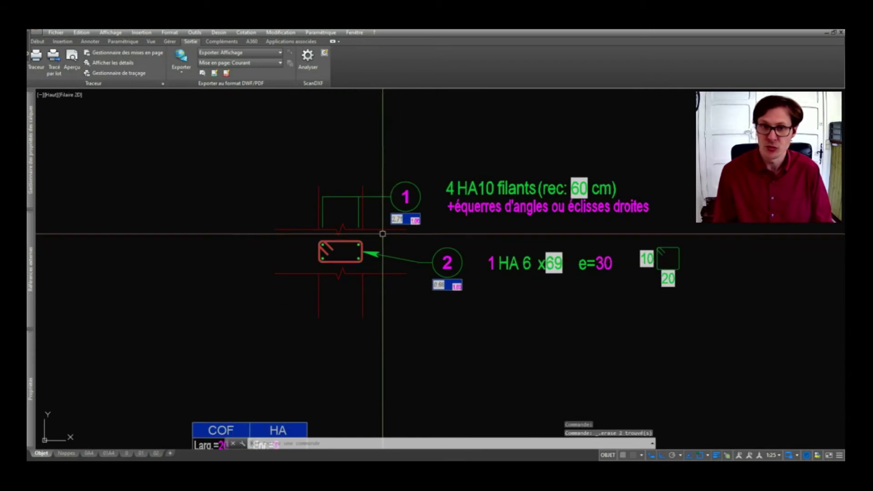
scroll(382, 234, "down", 4)
scroll(409, 220, "up", 2)
scroll(342, 237, "up", 2)
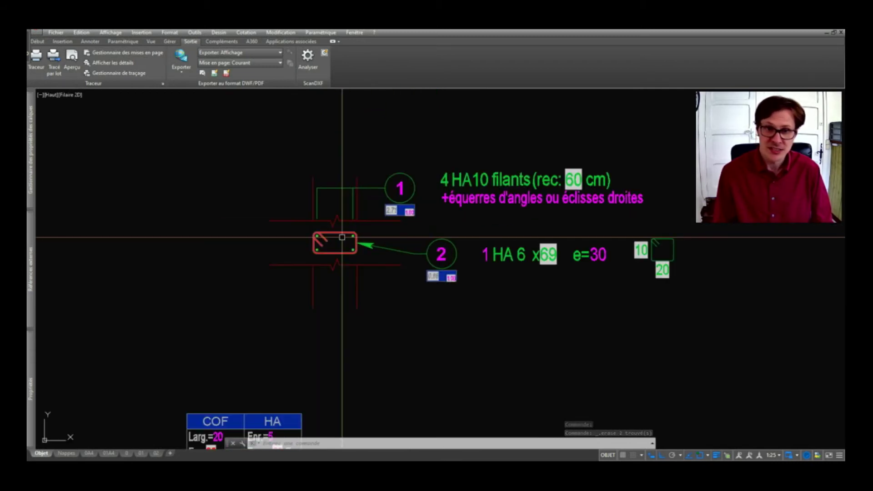
Change the stirrup bar diameter to HA 8.
left_click(342, 236)
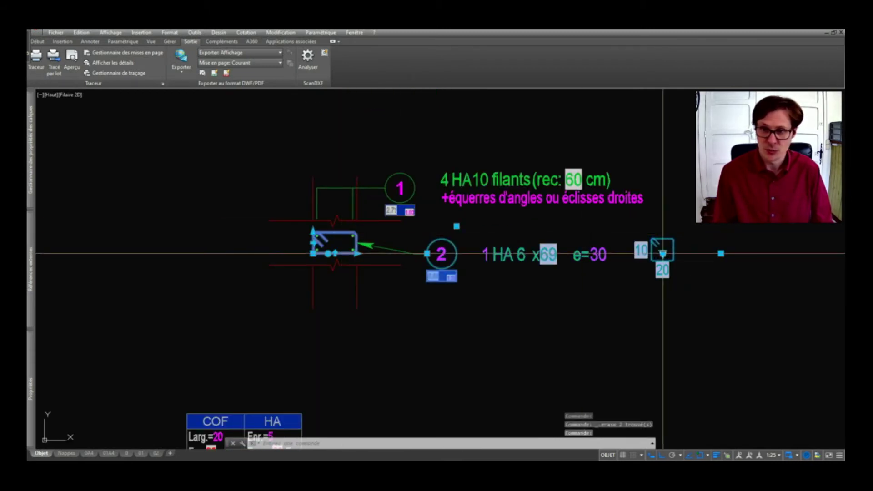
left_click(662, 253)
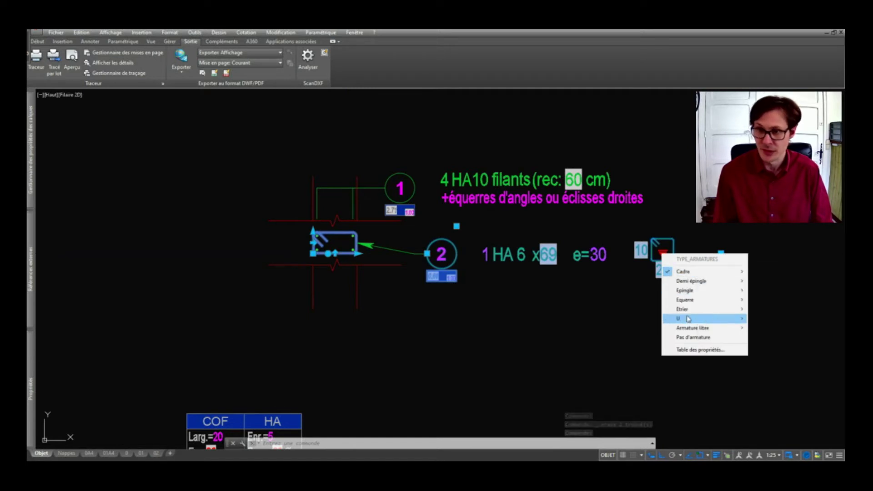
mouse_move(703, 272)
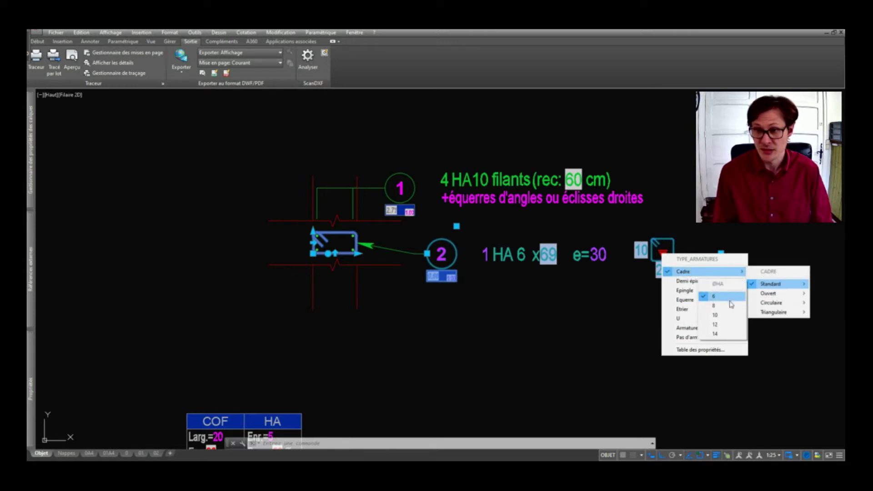
left_click(727, 305)
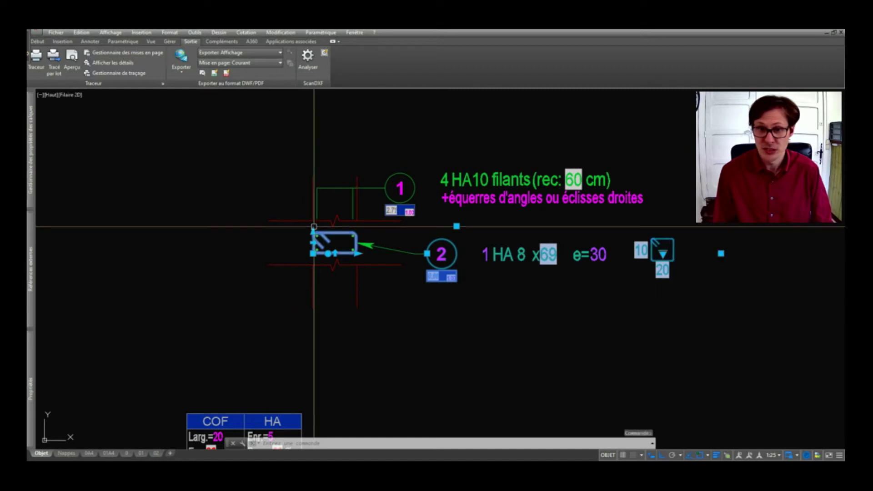
scroll(312, 236, "up", 4)
key("Escape")
scroll(314, 253, "down", 2)
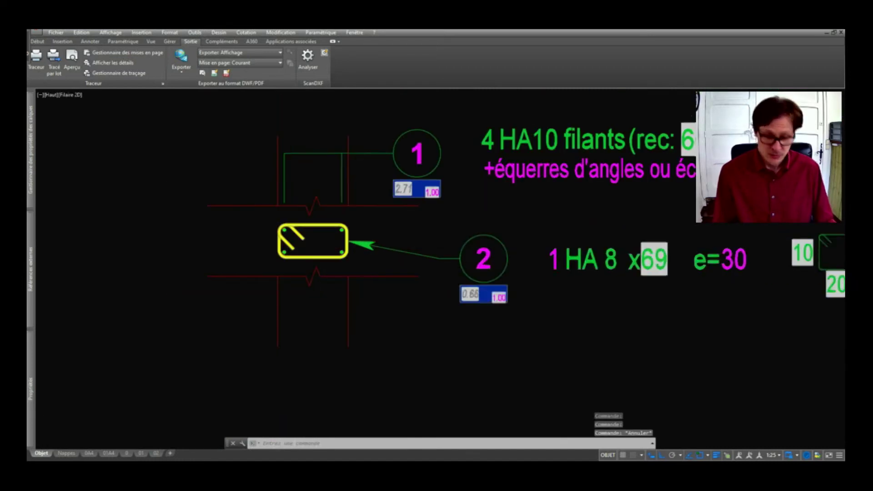
scroll(313, 253, "down", 2)
Run METTREAJOURCHAMP over the whole detail so the stirrup fields show 1.18.
type("METTREAJOURCHAMP")
key("Return")
left_click(676, 199)
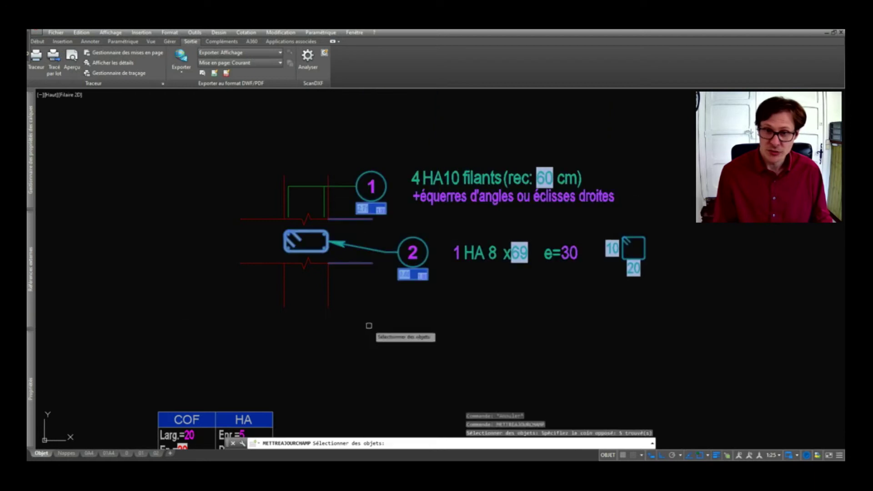
scroll(596, 266, "up", 2)
left_click(169, 336)
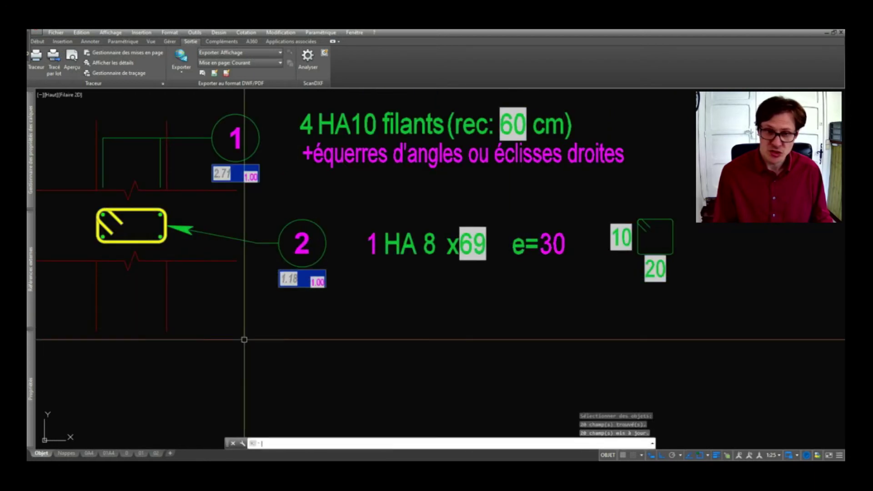
scroll(396, 270, "down", 2)
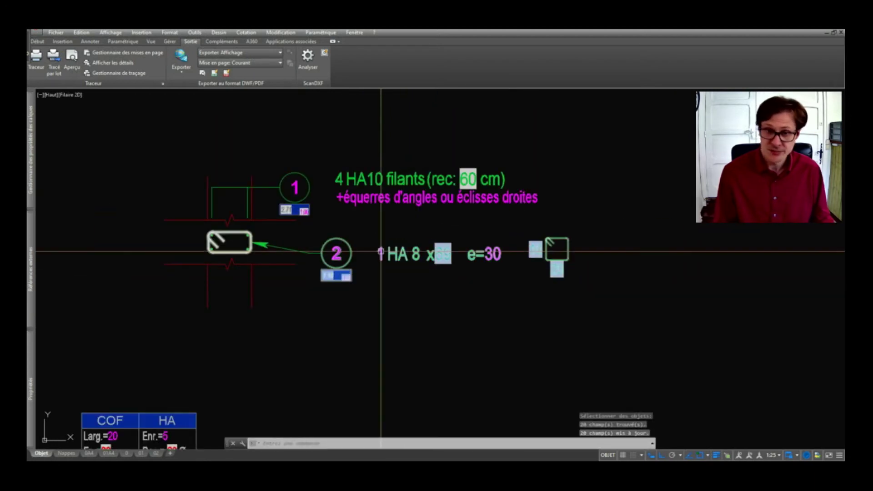
scroll(381, 251, "down", 2)
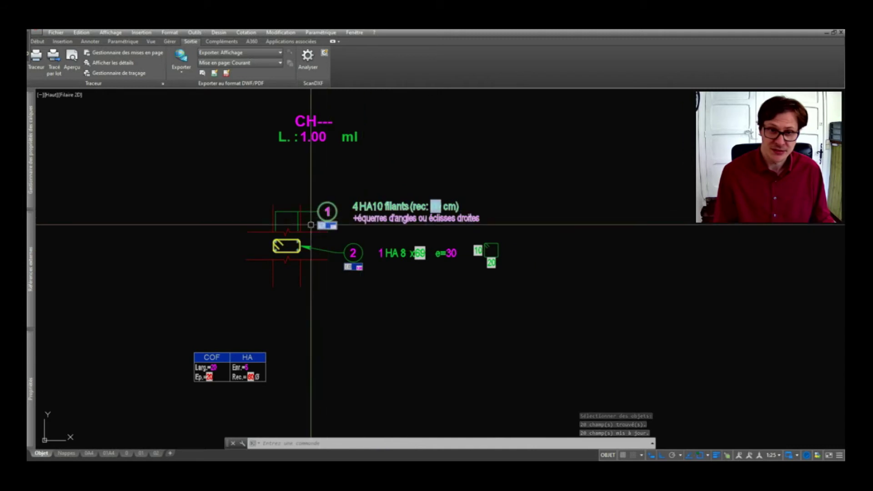
scroll(274, 236, "up", 6)
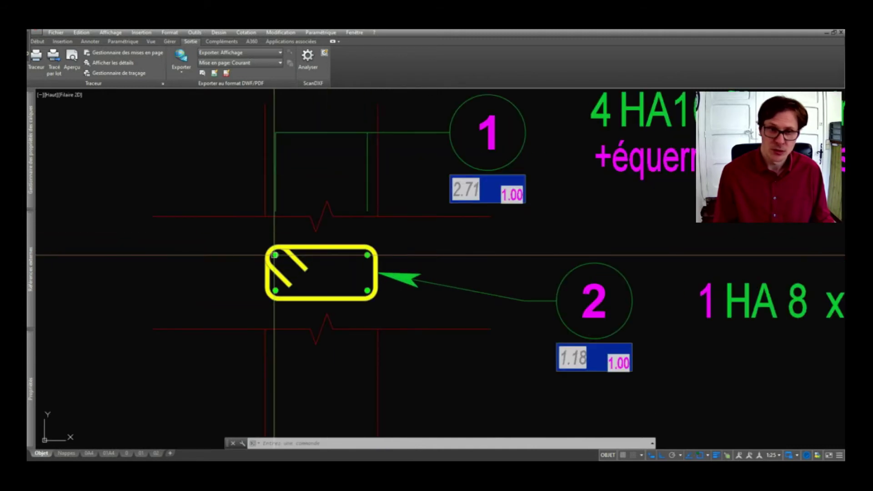
left_click(274, 255)
scroll(274, 256, "down", 3)
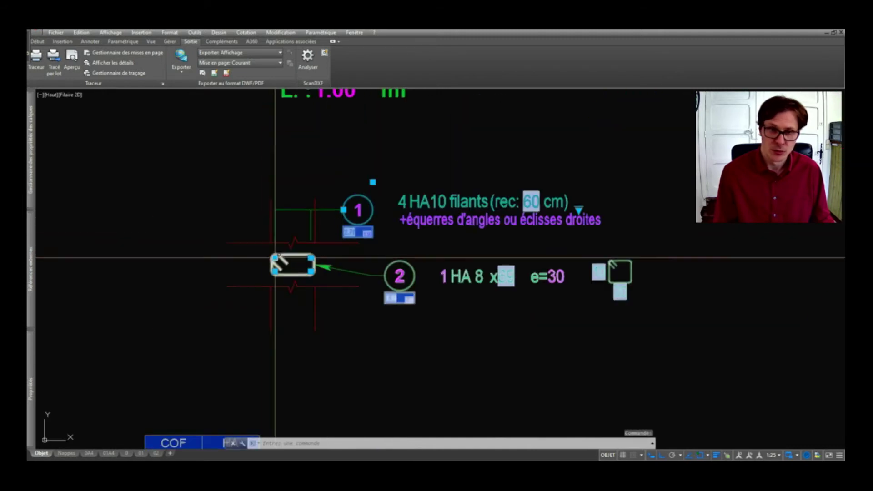
Set the longitudinal reinforcement to 6 HA10 bars.
left_click(579, 210)
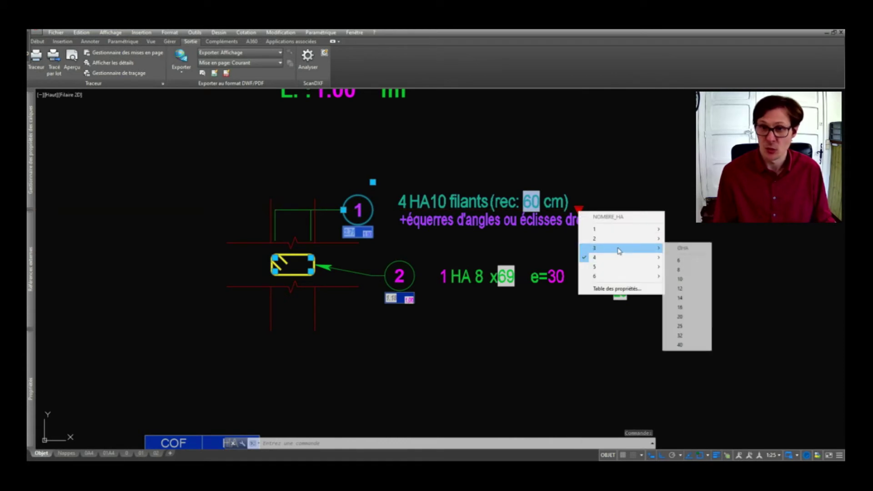
mouse_move(618, 247)
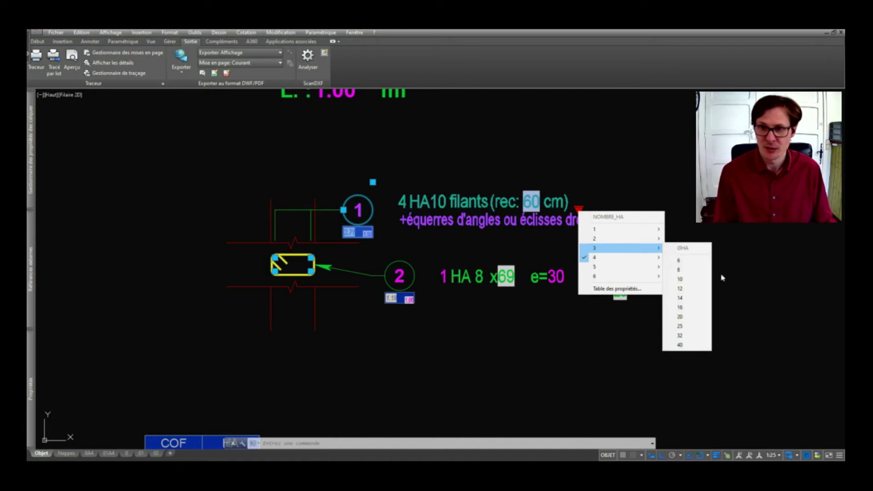
left_click(703, 279)
key("ctrl+z")
scroll(321, 273, "up", 4)
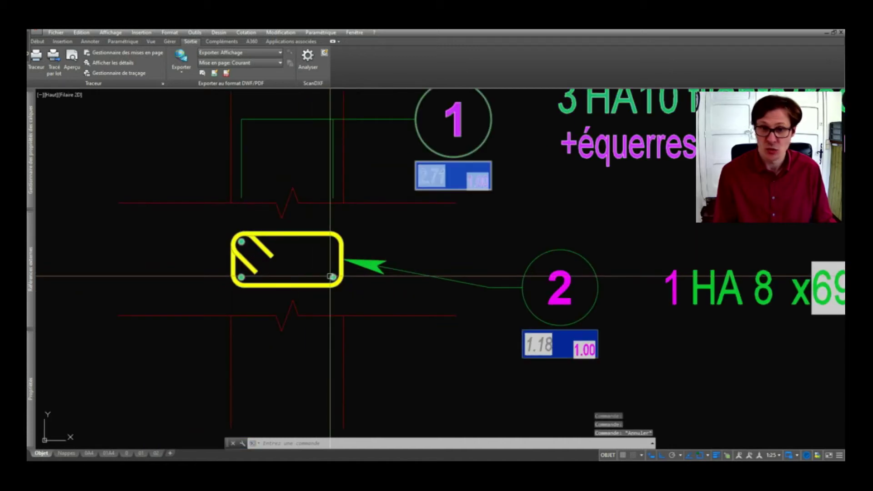
scroll(300, 289, "down", 4)
scroll(300, 289, "up", 4)
scroll(305, 290, "down", 6)
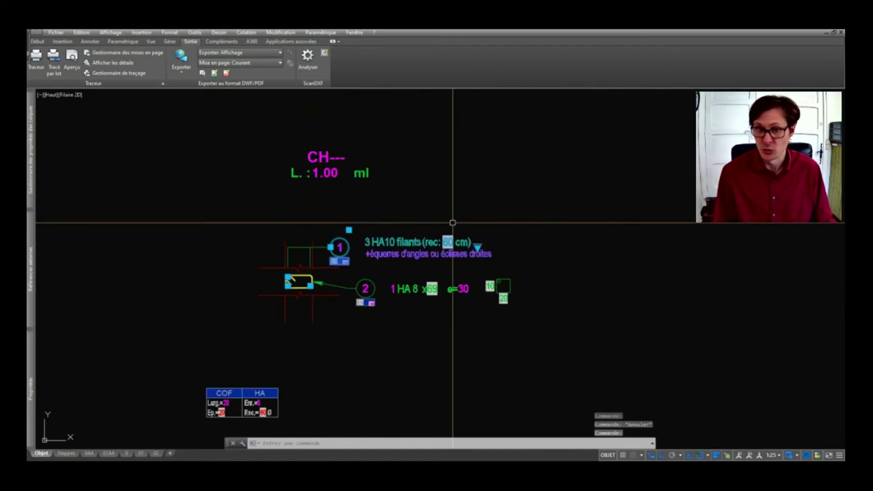
left_click(478, 247)
mouse_move(515, 312)
left_click(592, 347)
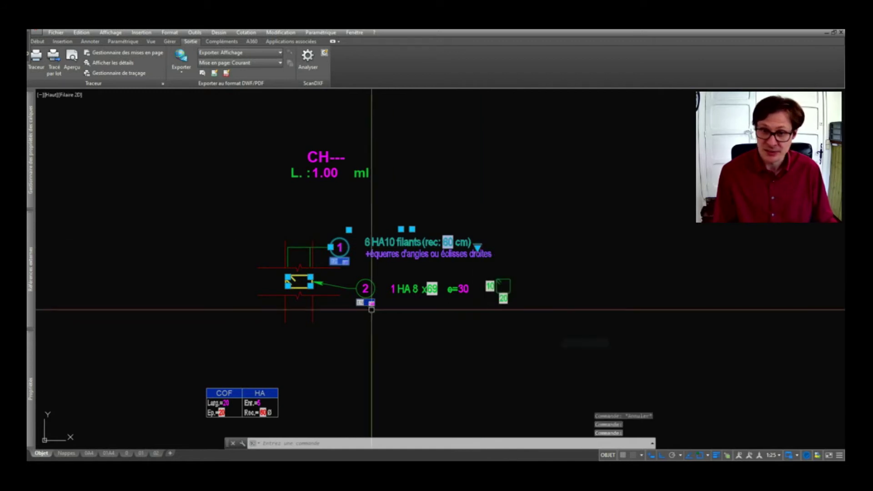
scroll(322, 283, "up", 4)
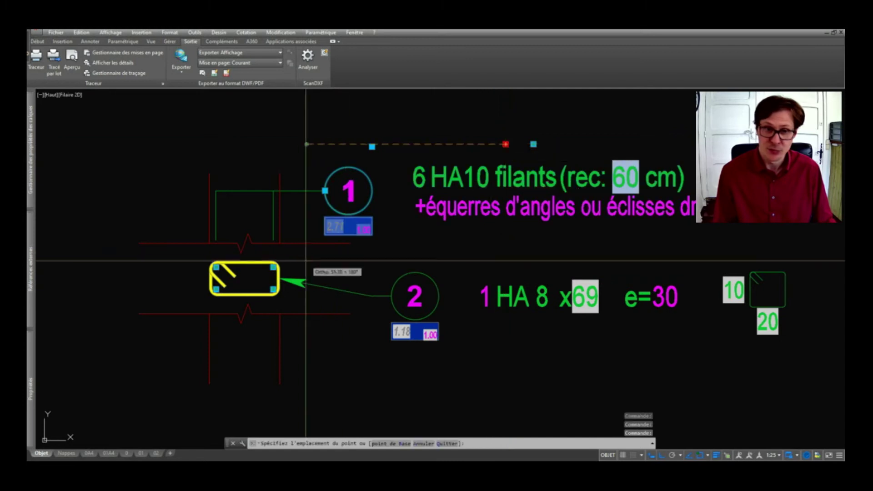
scroll(275, 288, "up", 2)
Try stretching a stirrup corner and moving the label with grips, then cancel the edits.
left_click(181, 256)
scroll(166, 256, "up", 2)
scroll(221, 259, "up", 2)
key("F8")
left_click(244, 238)
scroll(441, 202, "down", 4)
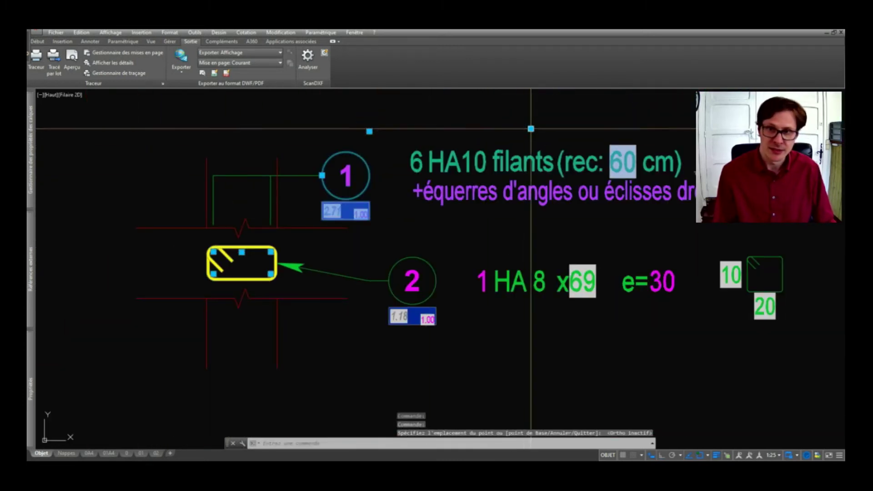
left_click(531, 129)
scroll(268, 264, "up", 3)
scroll(246, 273, "up", 2)
key("Escape")
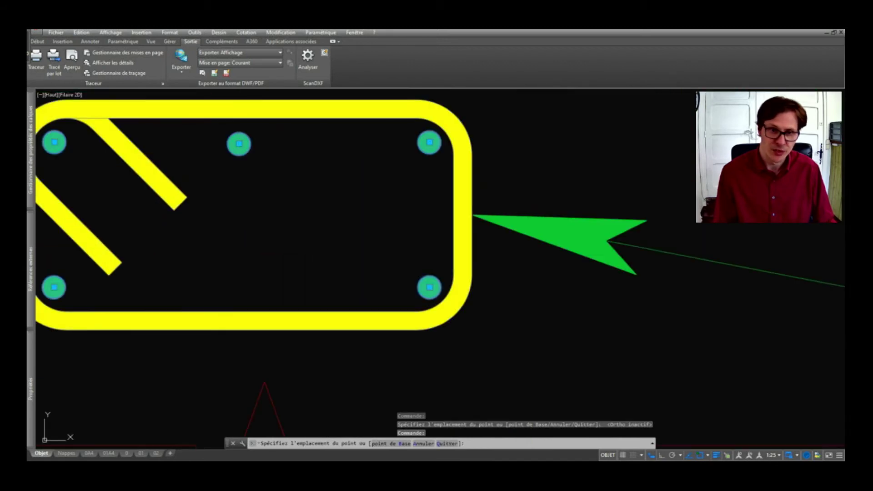
scroll(254, 291, "down", 4)
scroll(305, 332, "down", 2)
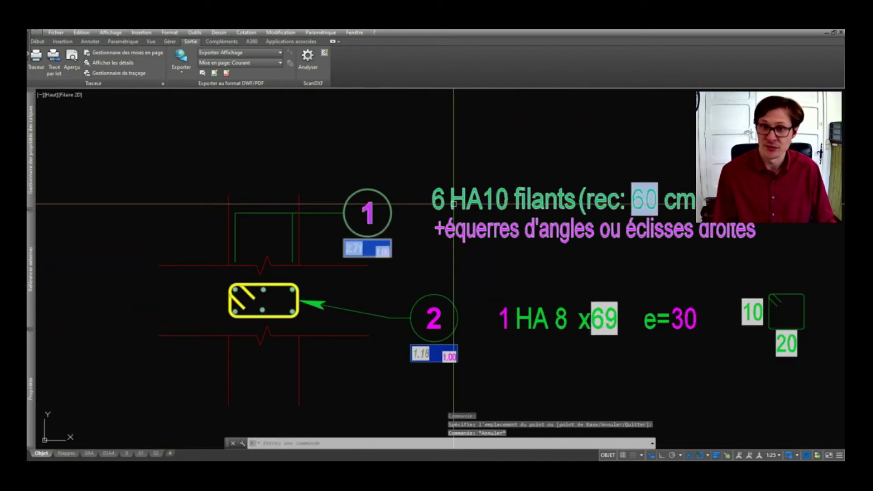
Refresh all 32 fields in the detail with MAJCHAMP.
type("MAJCHAMP")
key("Return")
scroll(400, 266, "down", 4)
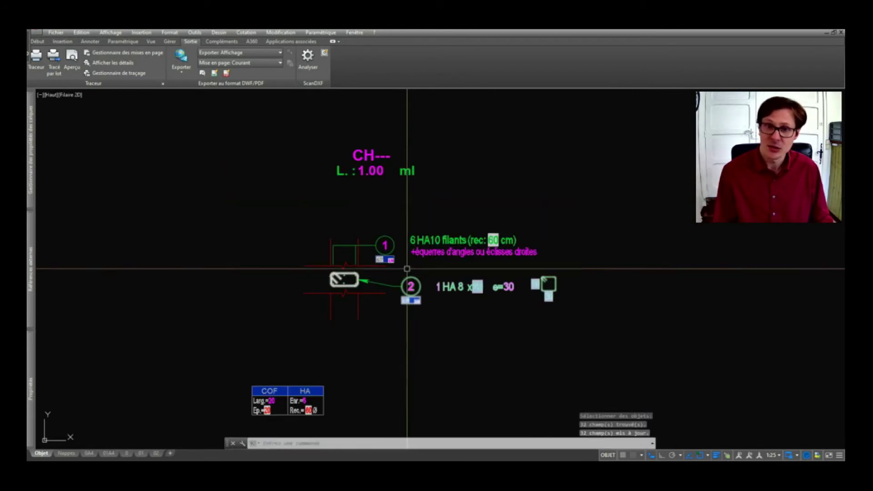
Open the COF/HA table's attribute values and confirm the width value.
scroll(273, 401, "up", 5)
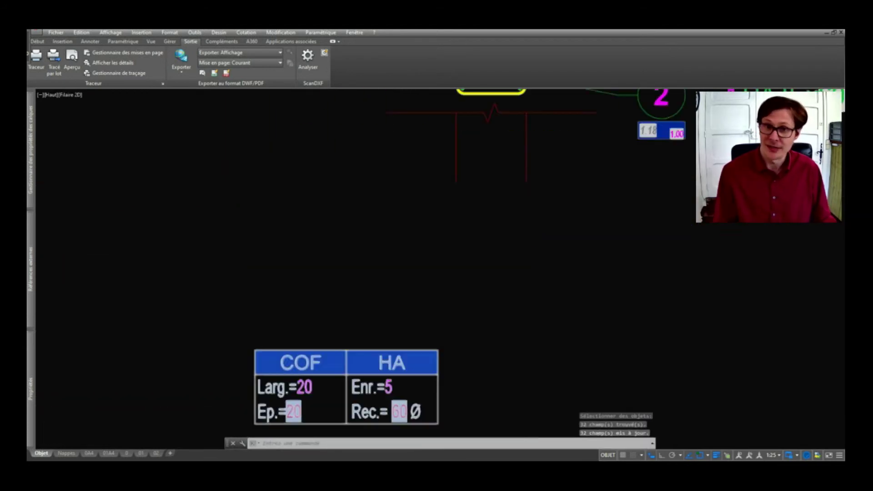
middle_click_drag(385, 388, 336, 247)
double_click(329, 247)
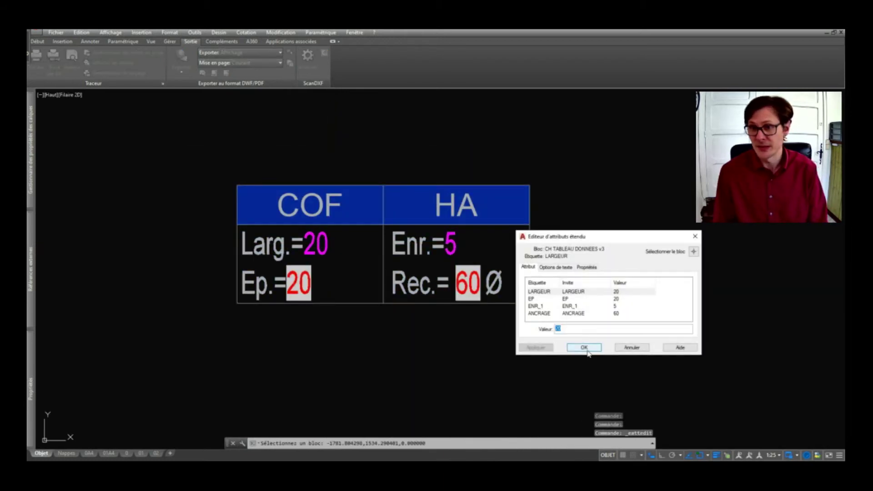
left_click(584, 348)
scroll(340, 357, "down", 4)
scroll(341, 357, "down", 2)
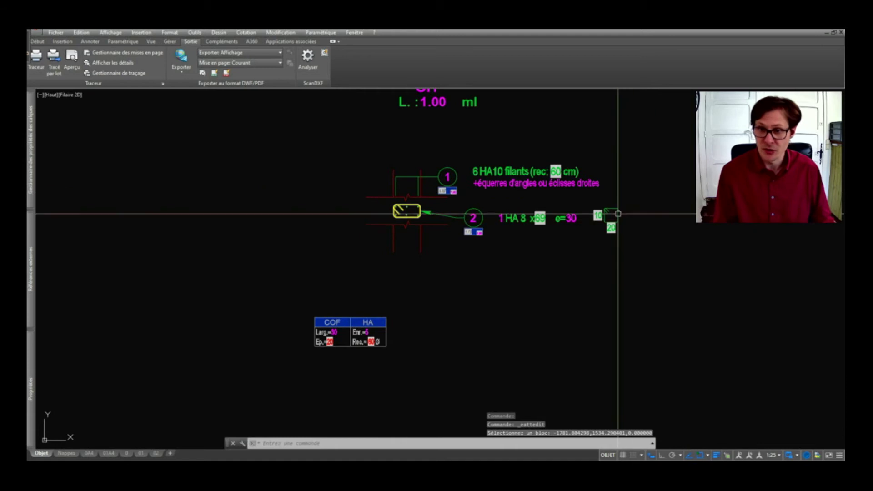
scroll(629, 196, "up", 4)
Update fields across the whole detail with METTREAJOURCHAMP and a selection window.
type("ettreajourchamp")
key("Return")
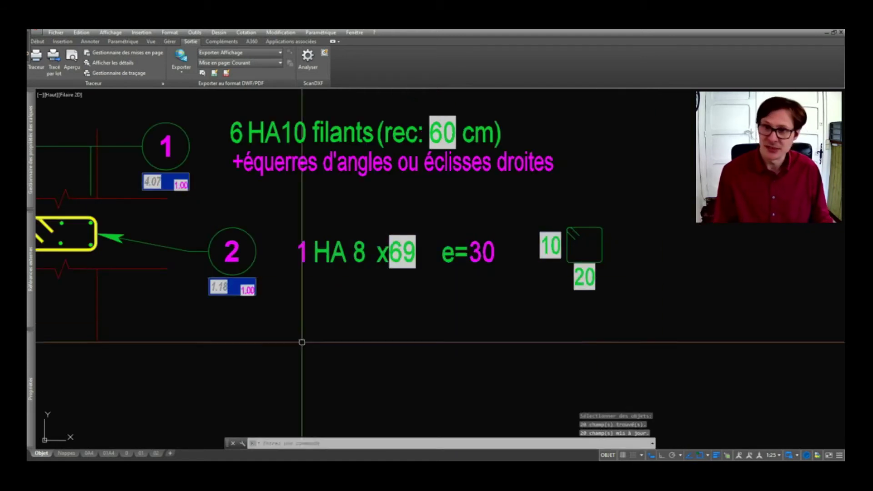
scroll(641, 278, "down", 4)
left_click(634, 158)
left_click(527, 233)
key("Return")
Set the COF/HA table's slab thickness Ep to 30.
scroll(623, 282, "up", 3)
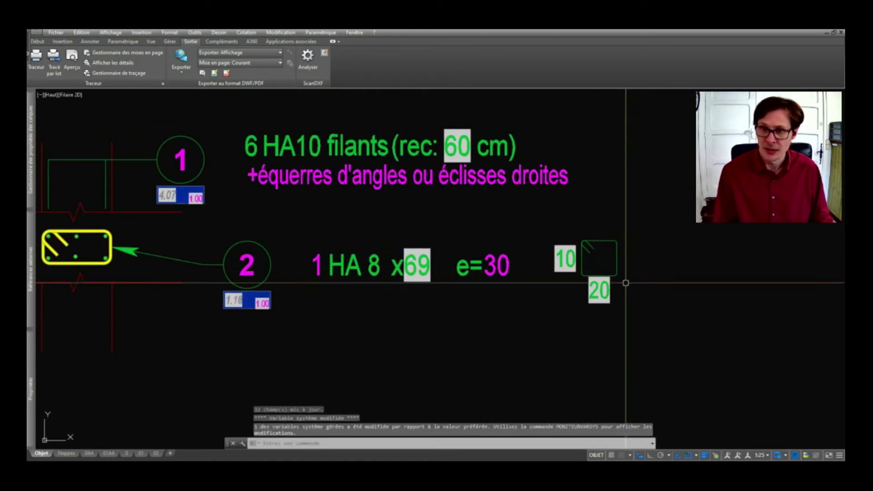
scroll(623, 289, "down", 4)
scroll(473, 286, "up", 1)
scroll(509, 285, "up", 2)
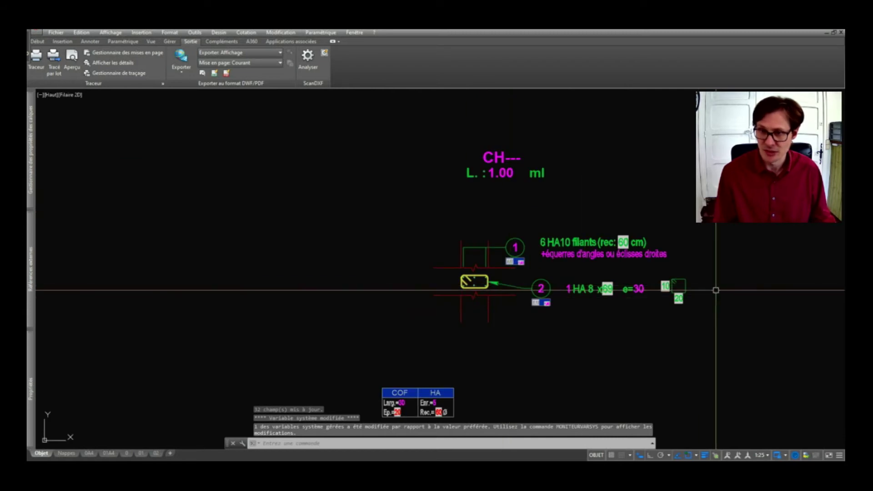
middle_click_drag(613, 302, 613, 213)
scroll(414, 315, "up", 3)
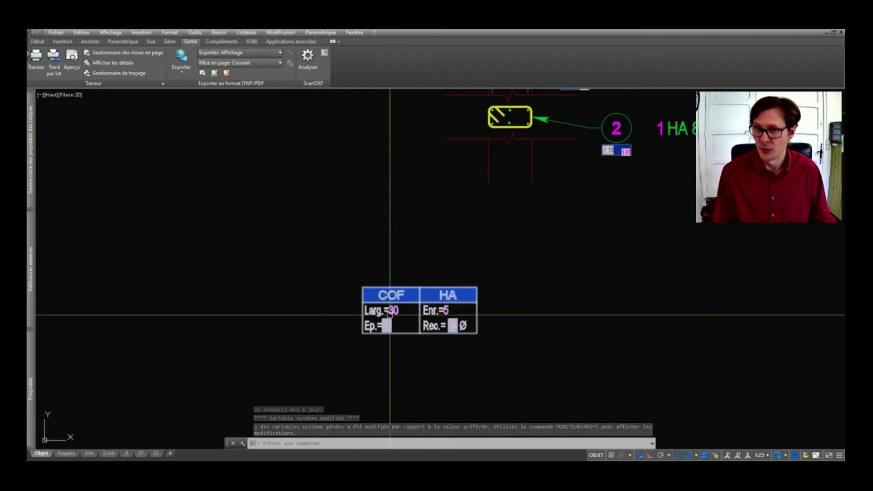
scroll(391, 322, "up", 2)
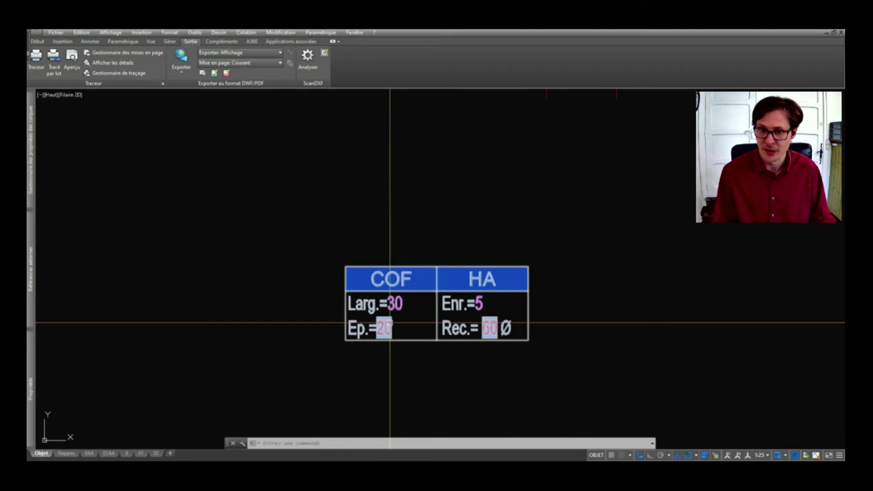
double_click(390, 326)
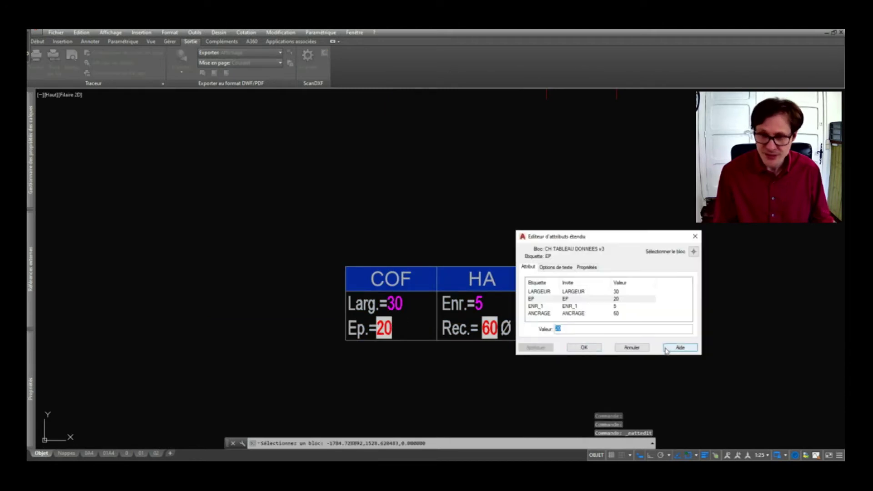
type("30")
left_click(584, 349)
Refresh the annotation fields so the stirrup reads 20 by 20, x89, e=30.
scroll(545, 261, "down", 5)
scroll(728, 173, "up", 3)
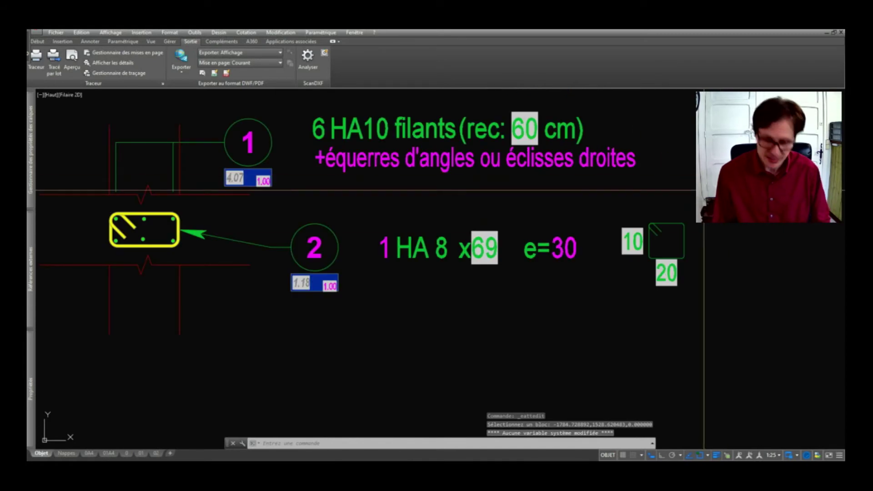
type("METTREAJOURCHAMP")
key("Return")
left_click(460, 296)
key("Return")
scroll(459, 296, "down", 3)
key("Return")
scroll(746, 276, "up", 4)
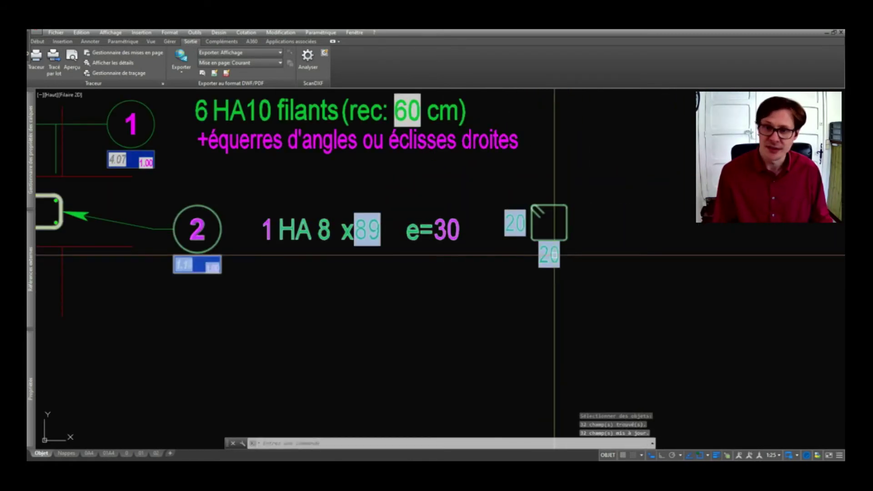
scroll(554, 255, "down", 3)
key("Return")
scroll(555, 255, "down", 3)
scroll(279, 385, "up", 3)
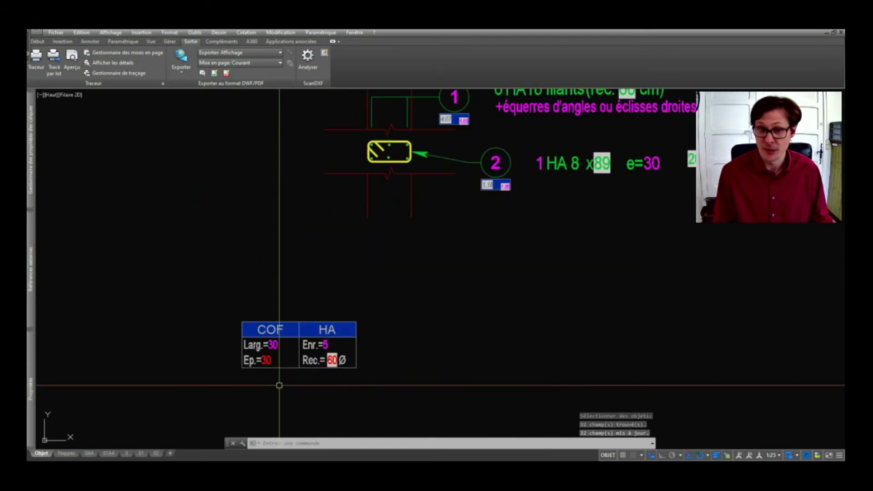
scroll(282, 347, "down", 2)
scroll(377, 230, "up", 2)
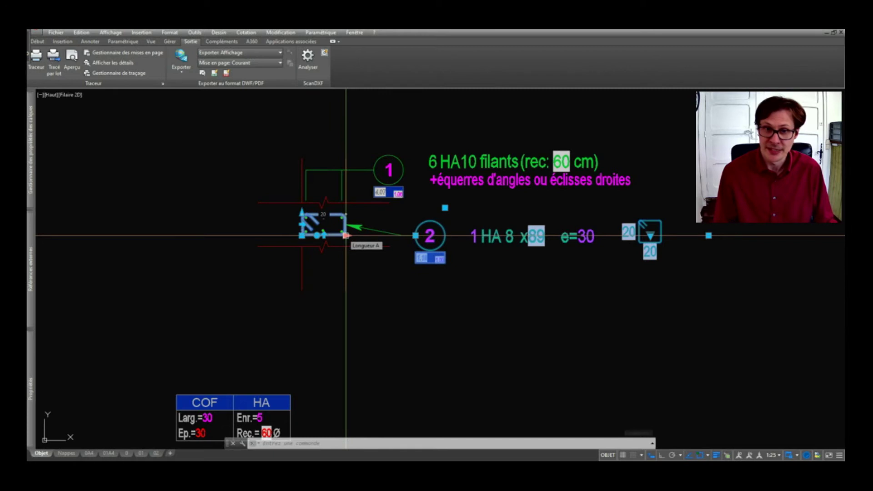
Set the stirrup block's second dimension attribute to 25.
key("Escape")
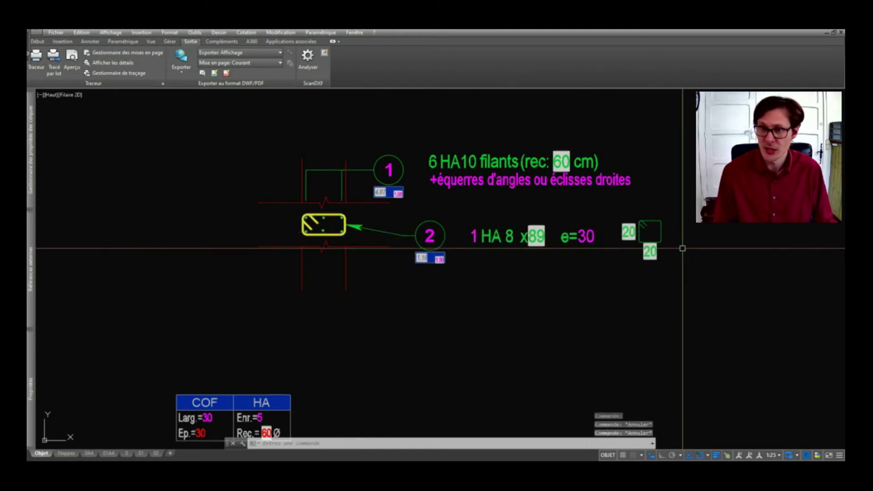
scroll(682, 249, "up", 2)
double_click(640, 259)
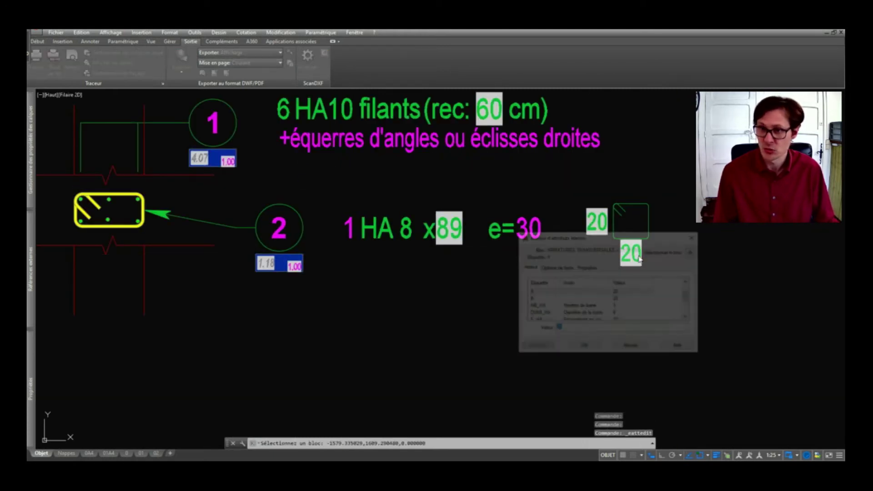
type("25")
left_click(595, 347)
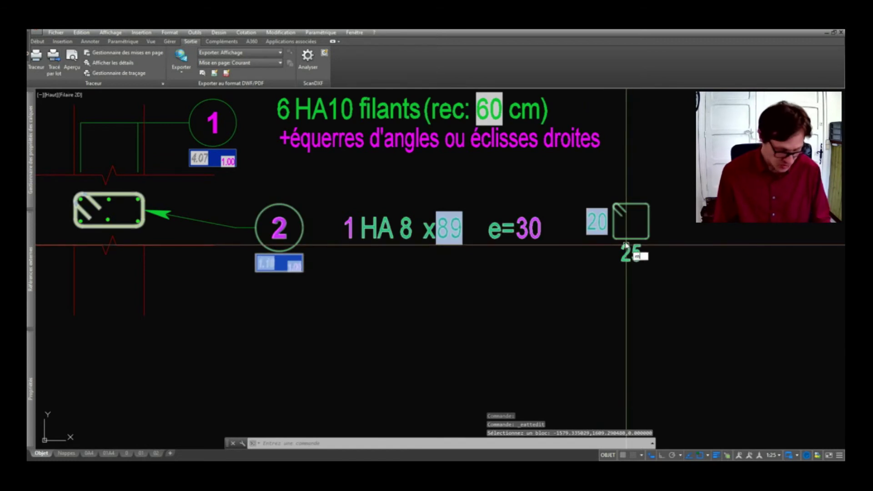
Refresh the annotation fields so the stirrup reads x99 with weight 1.69.
left_click_drag(626, 246, 367, 287)
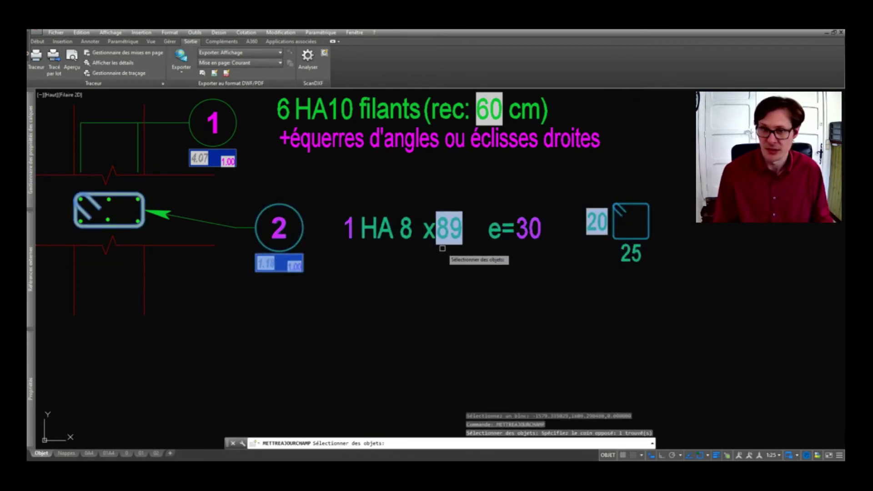
left_click(467, 204)
left_click(420, 251)
key("Return")
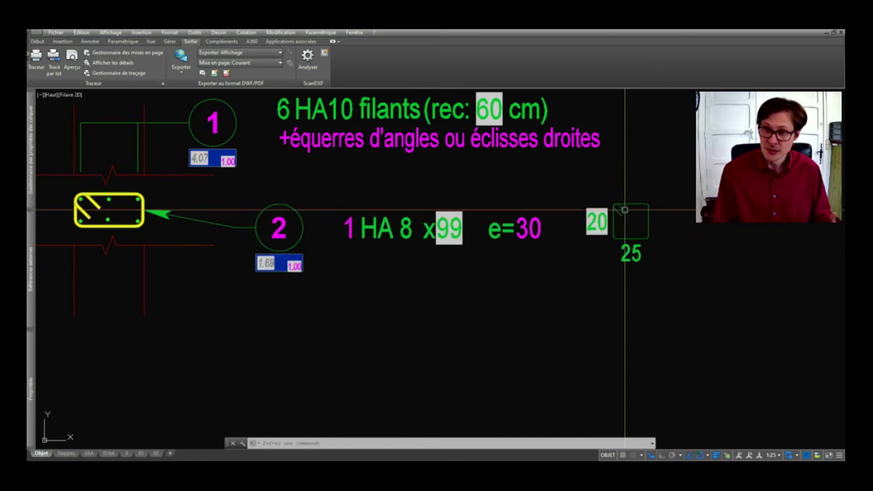
scroll(626, 212, "down", 1)
scroll(404, 312, "down", 1)
scroll(302, 279, "down", 1)
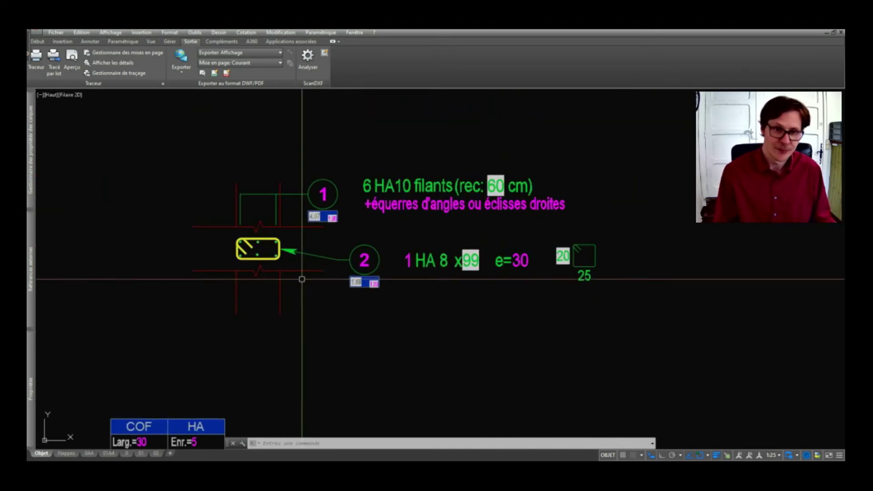
scroll(258, 256, "up", 2)
left_click(258, 255)
Copy the stirrup detail to a position below the original.
scroll(332, 211, "down", 2)
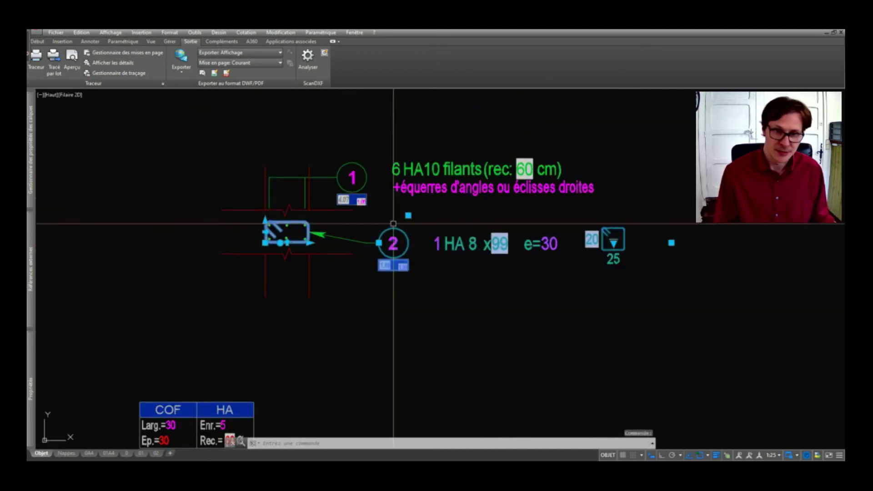
type("co")
key("Return")
left_click(393, 223)
left_click(393, 288)
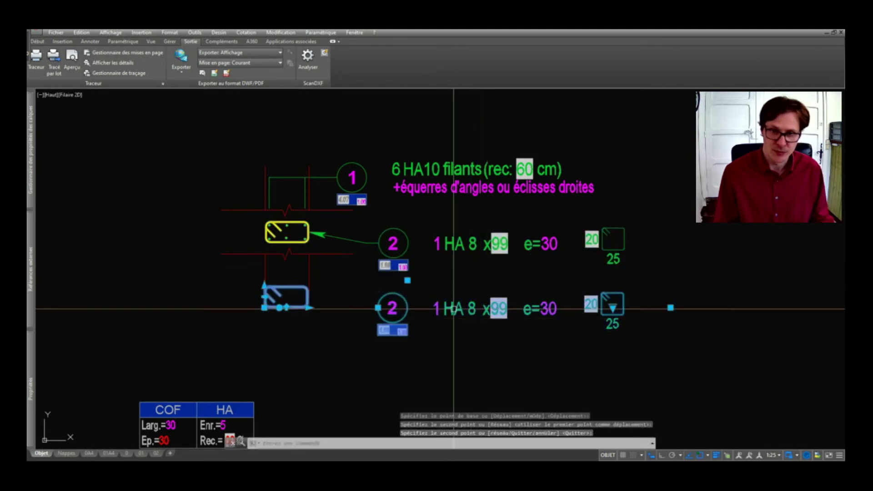
key("Return")
Turn the copy into an HA 6 pin and place it across the section's middle bars.
left_click(613, 308)
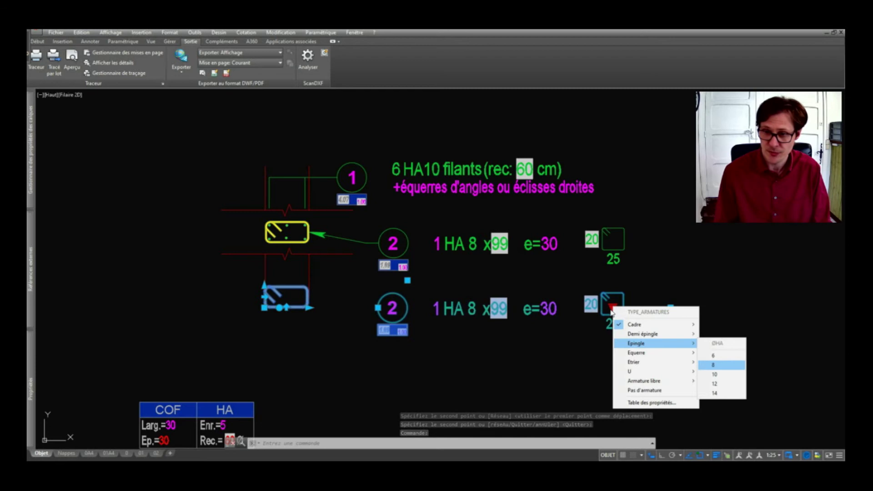
left_click(721, 355)
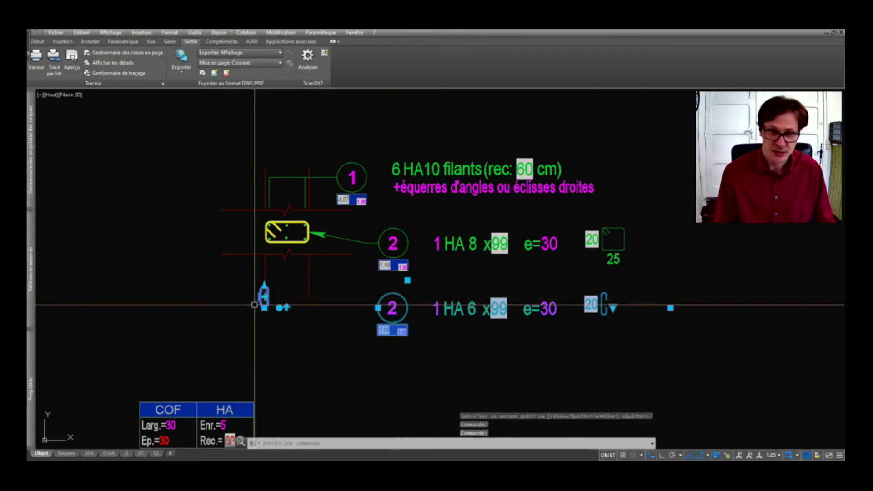
left_click(283, 308)
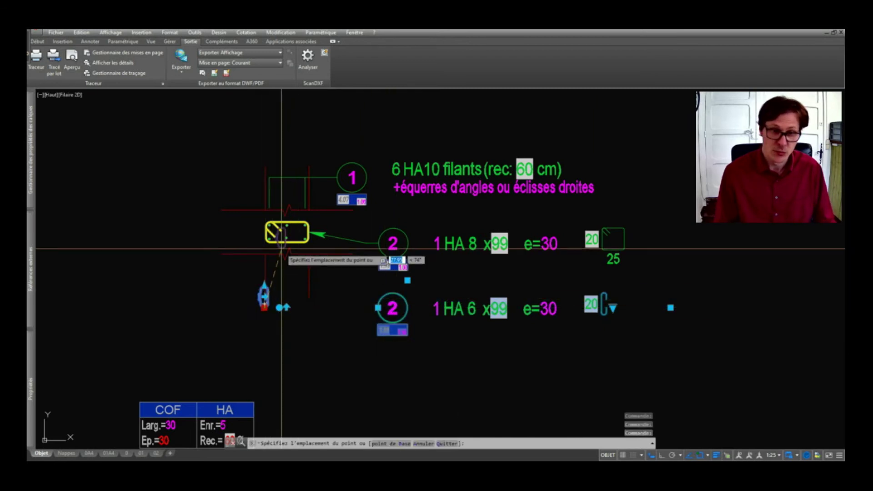
scroll(281, 243, "up", 6)
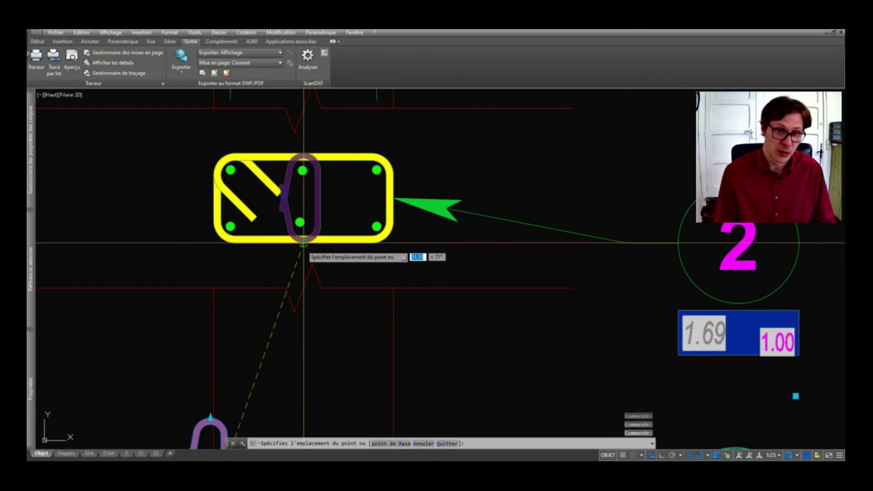
scroll(302, 240, "down", 4)
key("Escape")
scroll(299, 236, "up", 6)
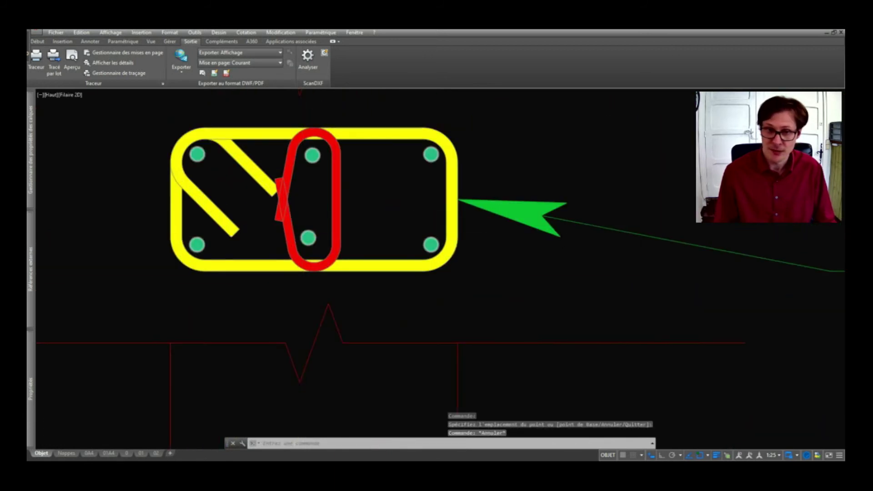
scroll(288, 231, "down", 8)
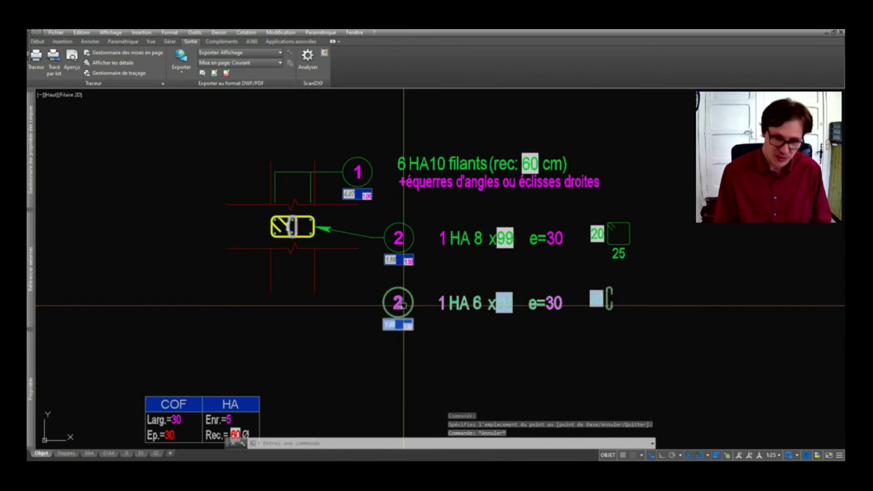
Renumber the pin balloon to 3 and refresh it to read 1 HA 6 x36, weight 0.35.
double_click(404, 306)
left_click(593, 349)
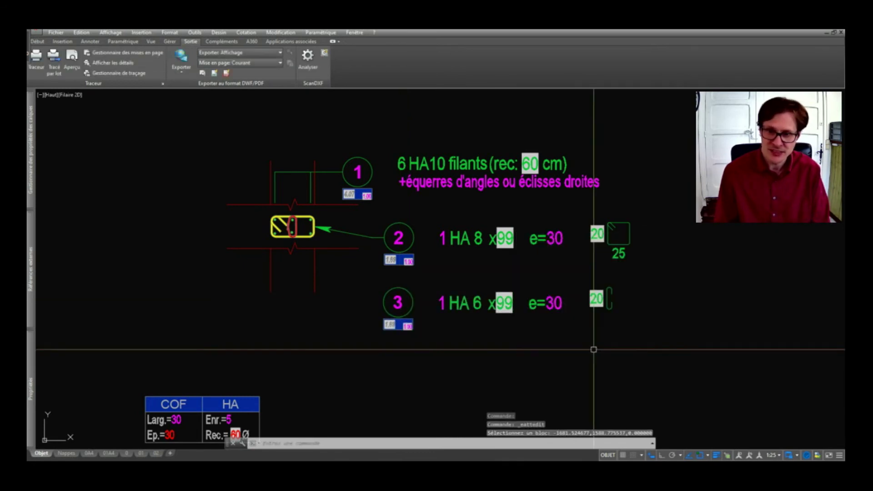
right_click(591, 349)
left_click(619, 359)
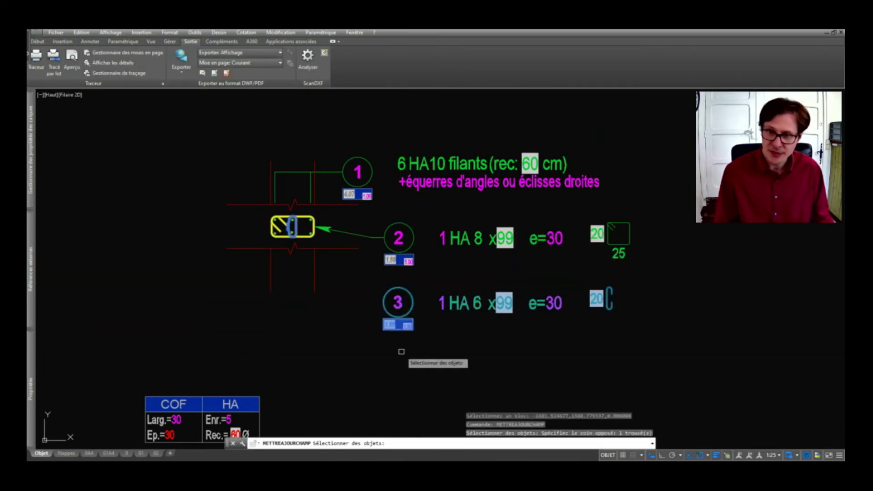
scroll(507, 309, "up", 2)
scroll(507, 304, "up", 3)
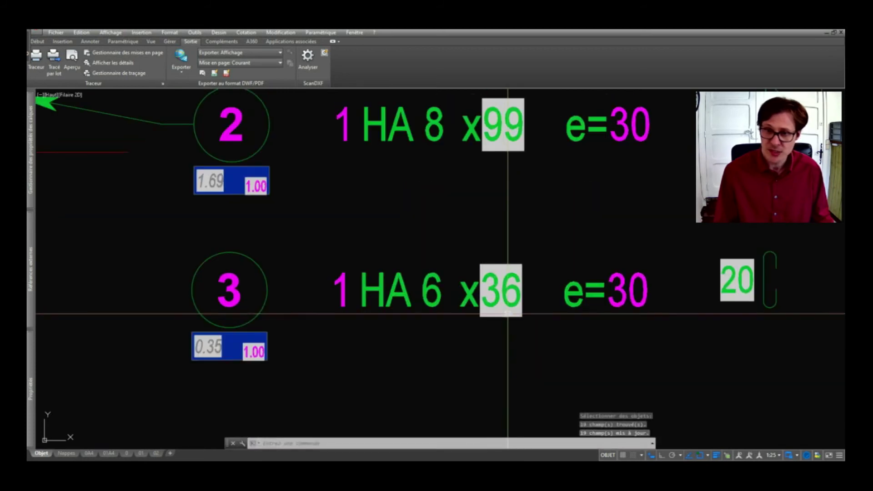
scroll(508, 298, "down", 4)
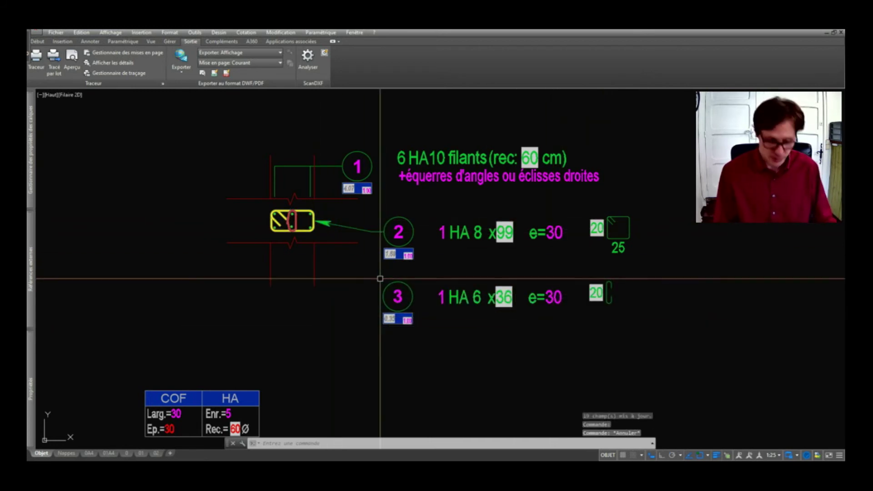
Add a multileader from the pin in the section to mark 3, matching the stirrup's leader.
key("Return")
scroll(282, 226, "up", 3)
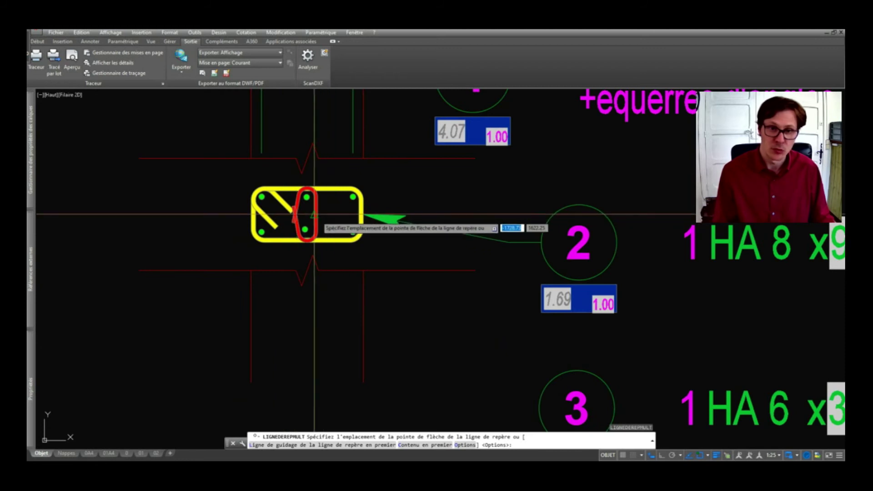
scroll(317, 213, "down", 2)
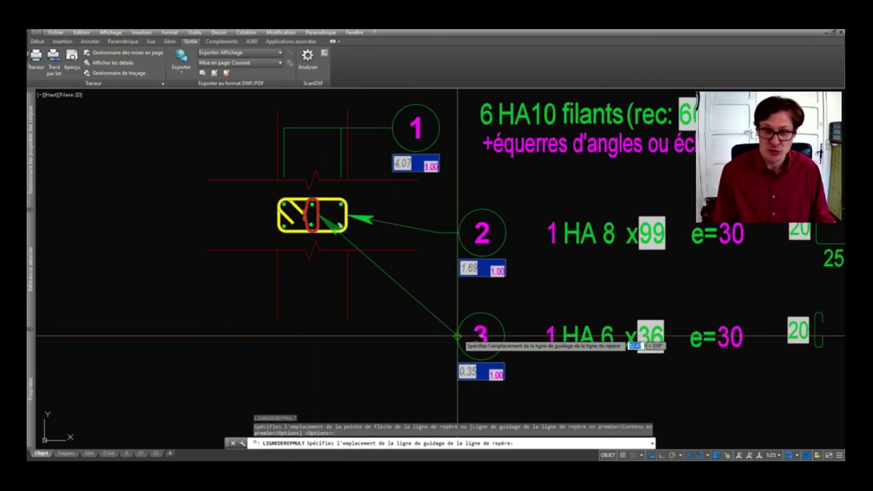
left_click(442, 336)
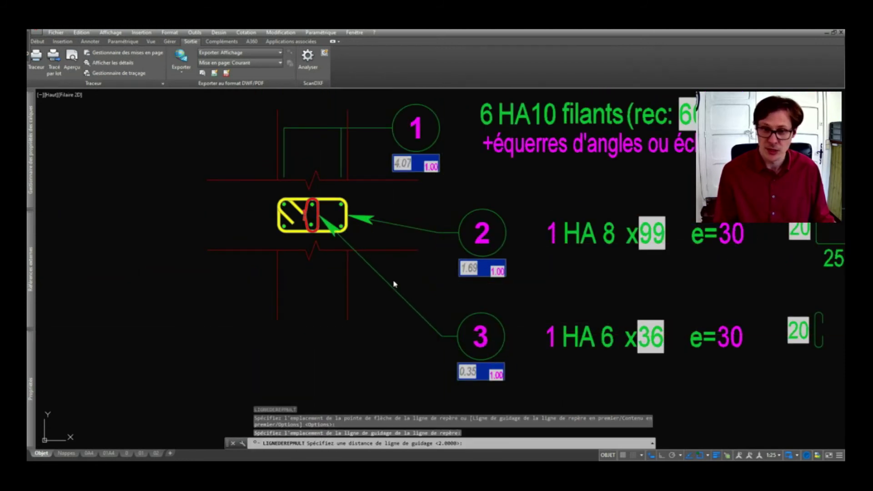
key("Return")
scroll(337, 312, "down", 5)
scroll(335, 298, "up", 2)
scroll(351, 292, "down", 2)
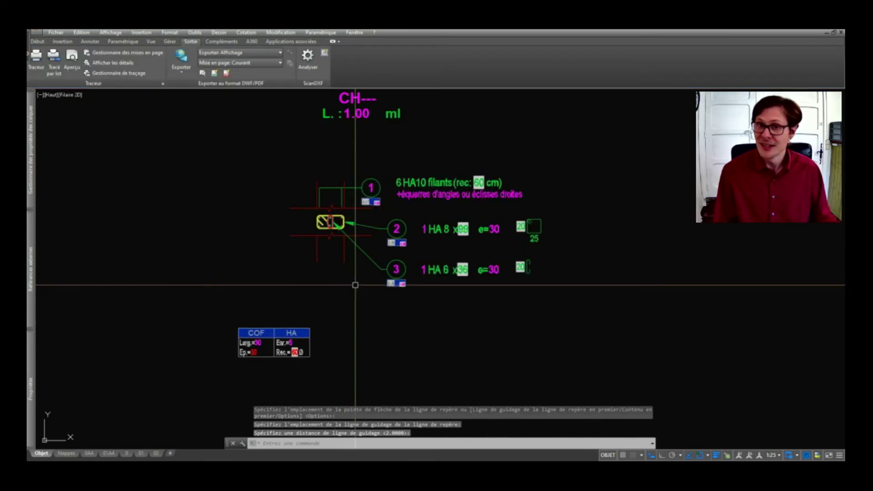
scroll(387, 269, "up", 4)
scroll(400, 273, "up", 2)
scroll(371, 254, "down", 4)
scroll(336, 204, "down", 2)
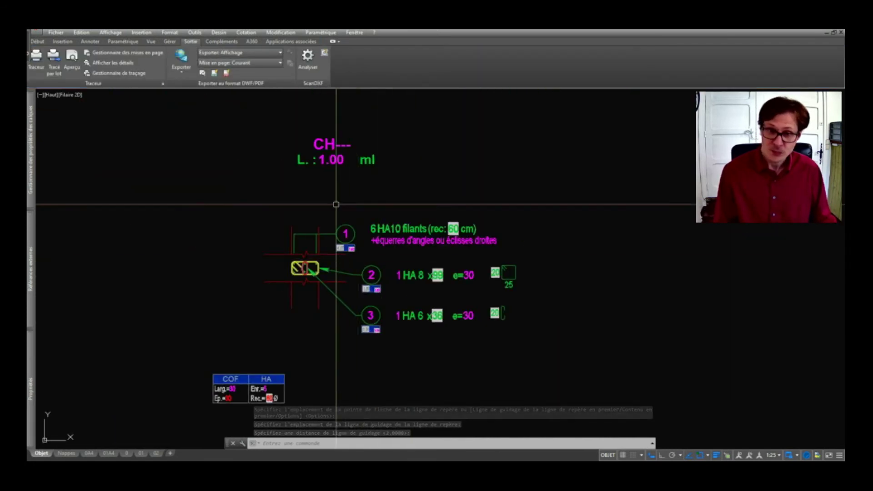
Set CH1's length to 20.00 ml and refresh the windowed callouts.
double_click(336, 150)
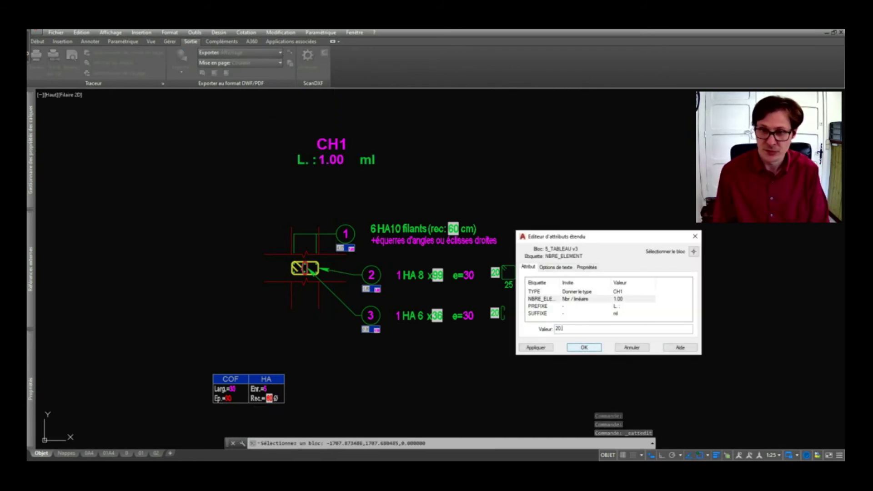
left_click(587, 347)
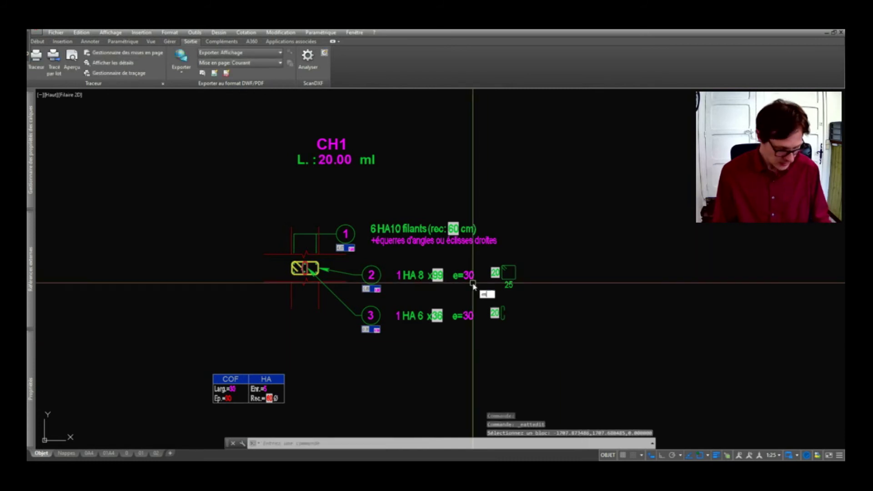
left_click(503, 201)
left_click(361, 318)
key("Return")
Refresh all callouts so marks 1–3 weigh 81.38, 26.43 and 5.41.
scroll(382, 322, "up", 2)
scroll(382, 322, "up", 4)
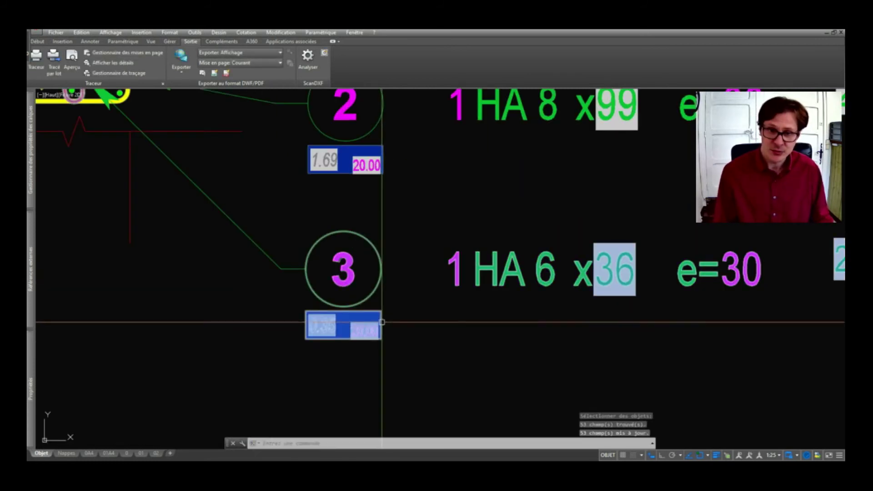
scroll(337, 331, "up", 2)
key("Return")
key("Return")
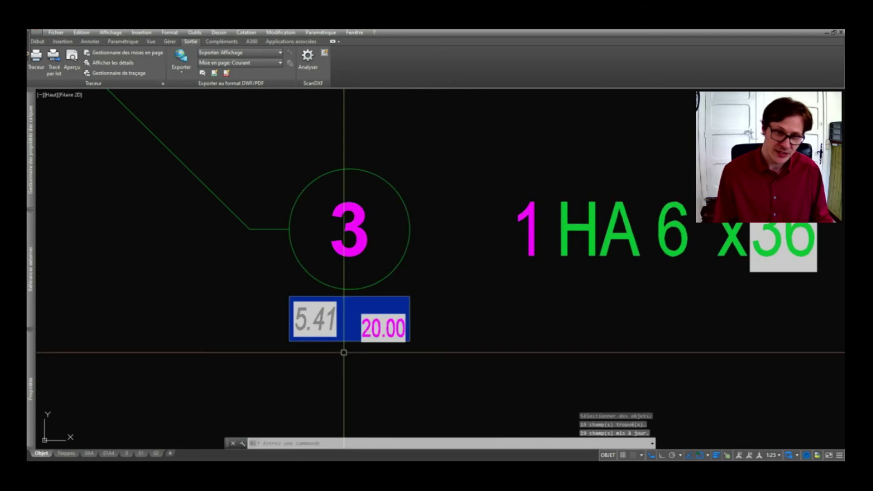
scroll(330, 342, "down", 4)
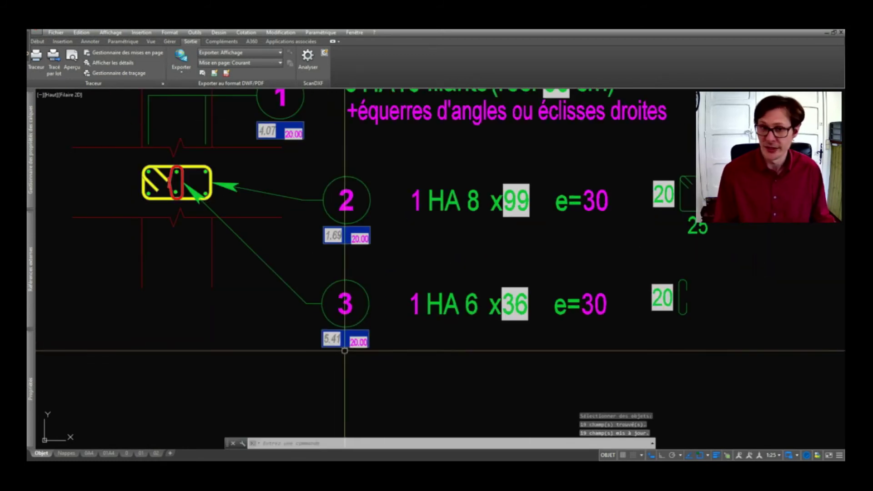
scroll(403, 318, "down", 4)
key("Return")
left_click_drag(470, 352, 283, 243)
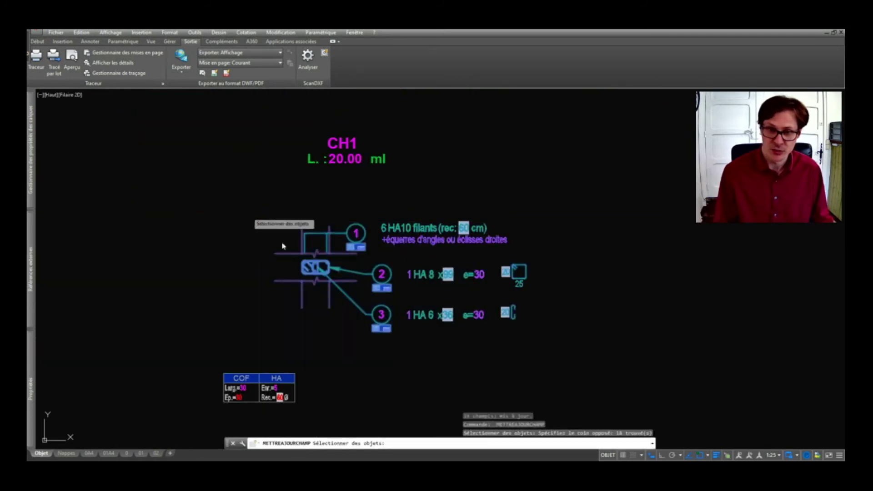
key("Return")
scroll(390, 321, "up", 4)
scroll(482, 318, "down", 2)
scroll(418, 276, "up", 4)
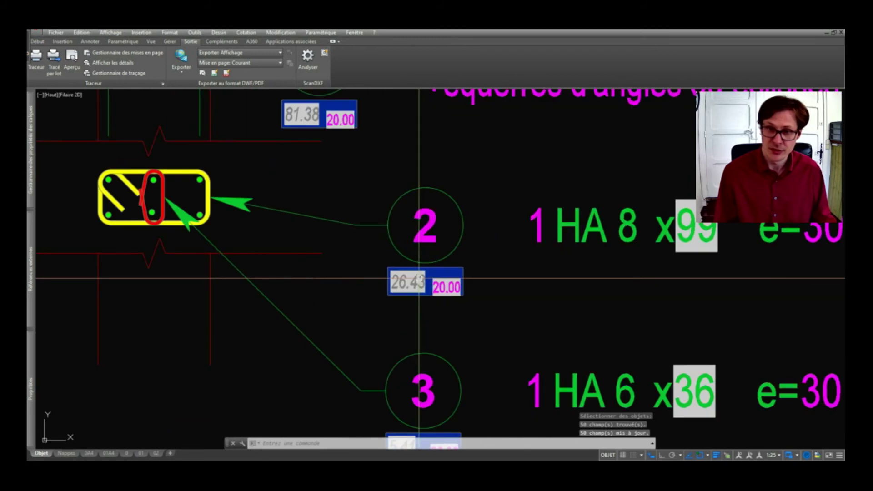
scroll(419, 279, "down", 2)
scroll(419, 279, "down", 2)
scroll(421, 282, "up", 2)
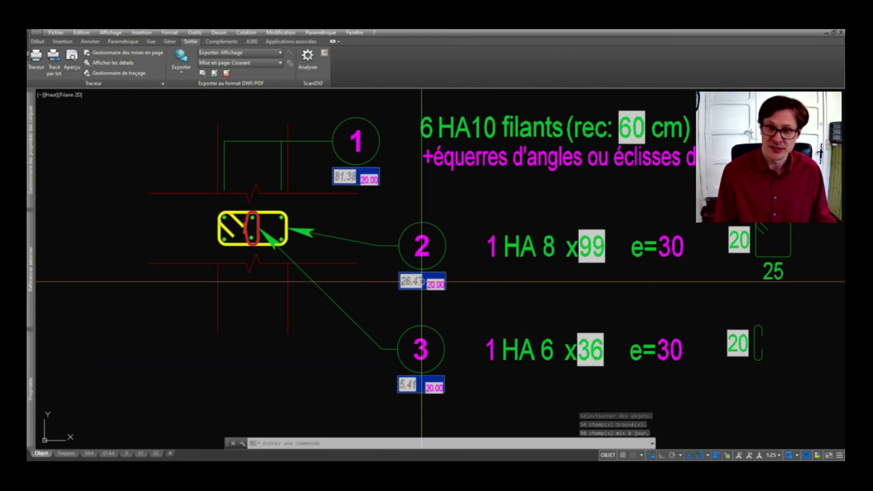
scroll(421, 281, "down", 3)
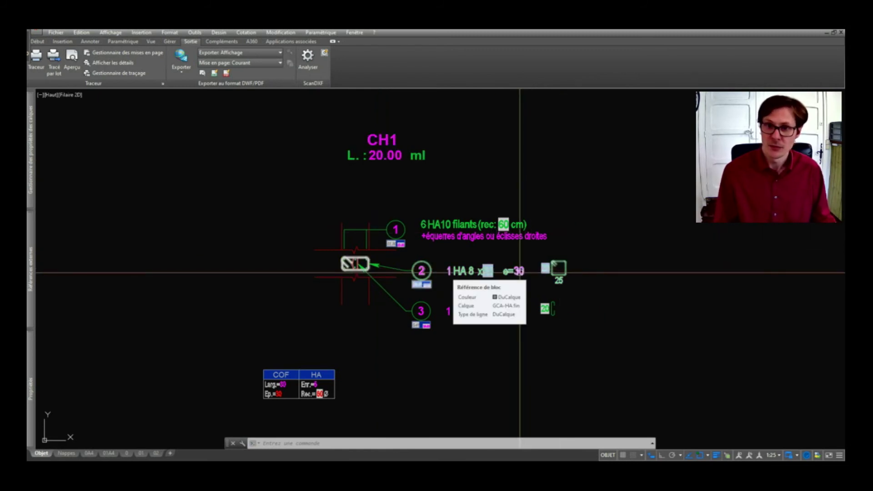
scroll(425, 286, "up", 2)
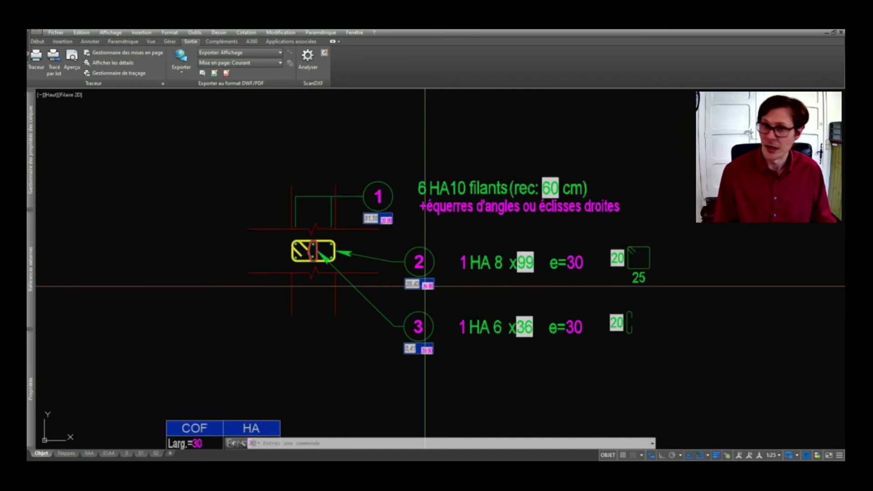
scroll(425, 285, "up", 2)
double_click(427, 286)
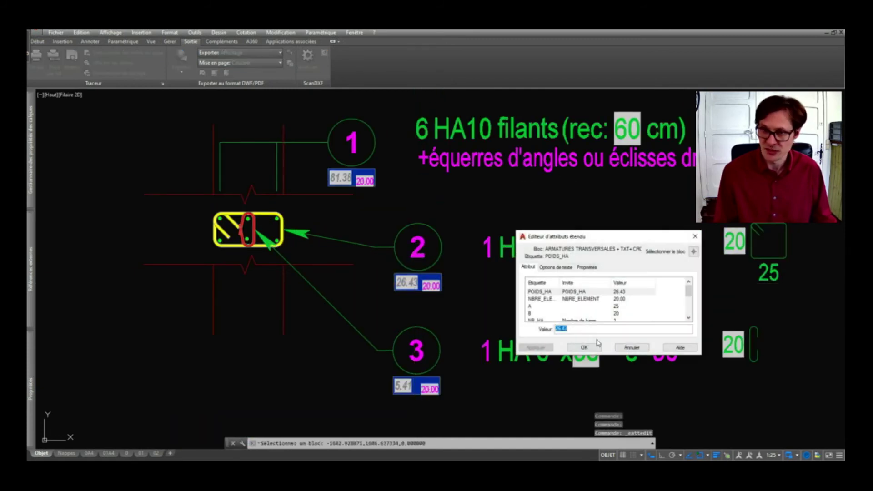
double_click(565, 333)
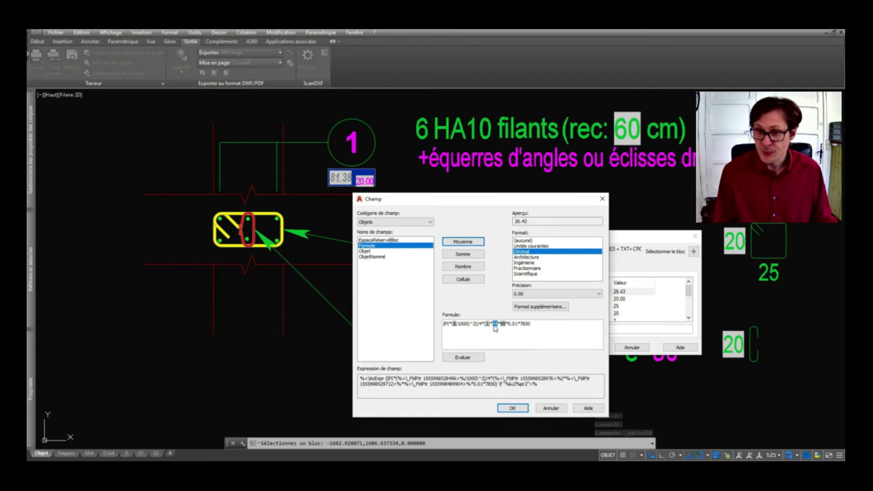
double_click(494, 324)
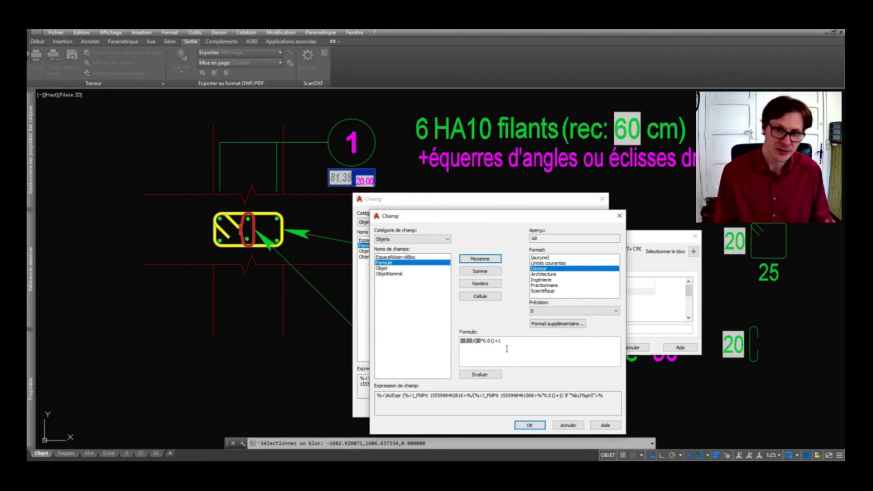
left_click(540, 425)
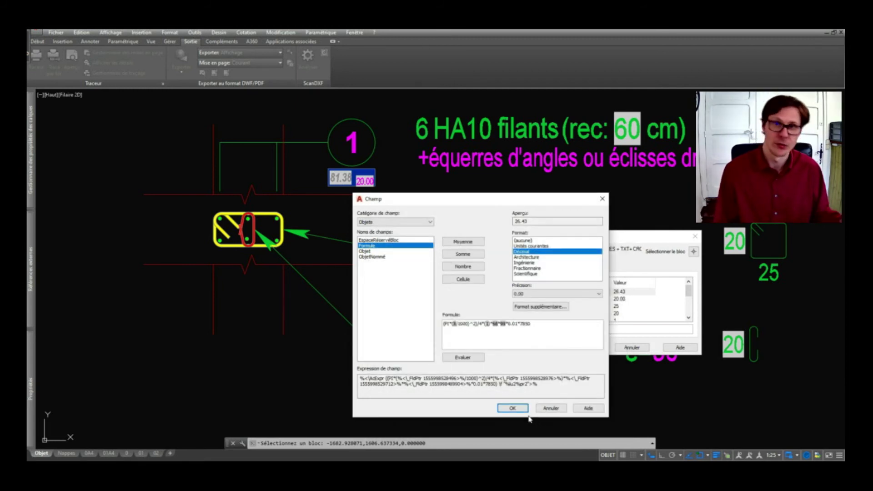
double_click(503, 326)
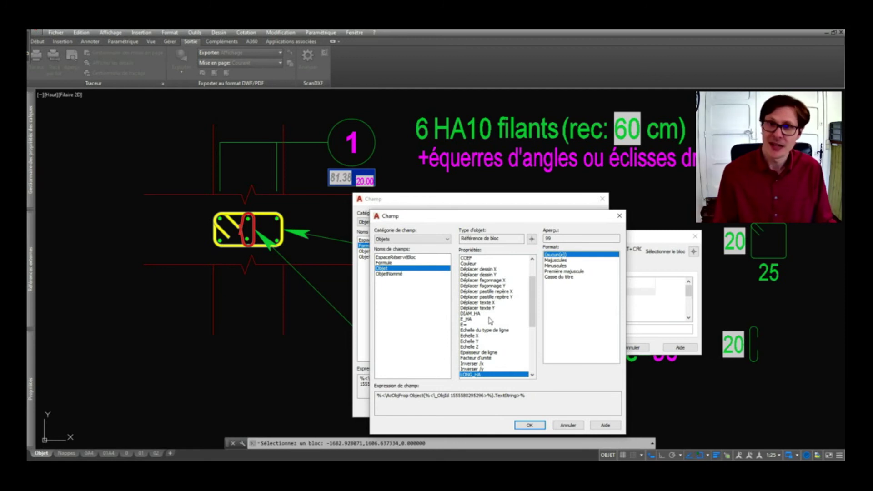
key("Return")
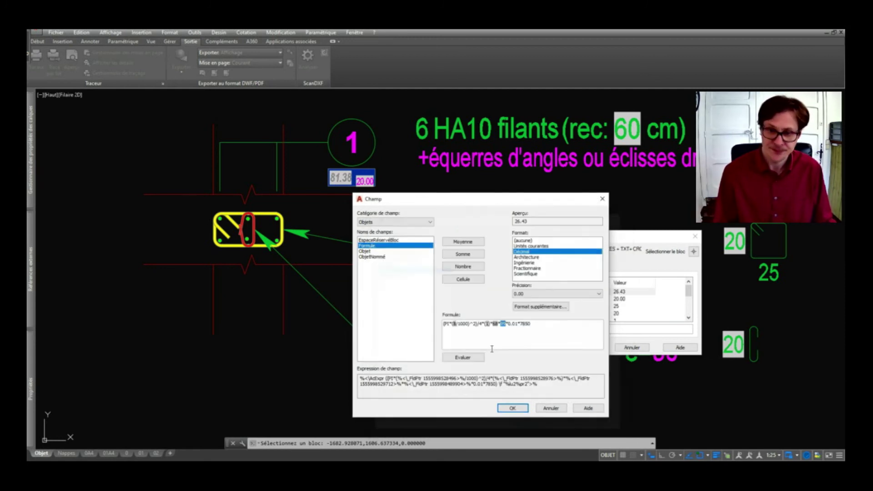
key("Return")
key("Return")
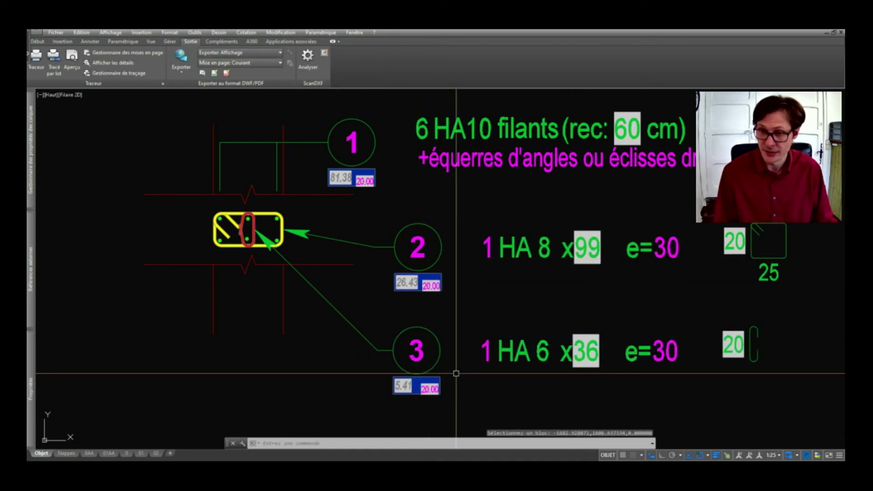
Change the COF/HA table's Rec. lap value from 60 to 50.
scroll(411, 313, "down", 2)
scroll(410, 313, "down", 2)
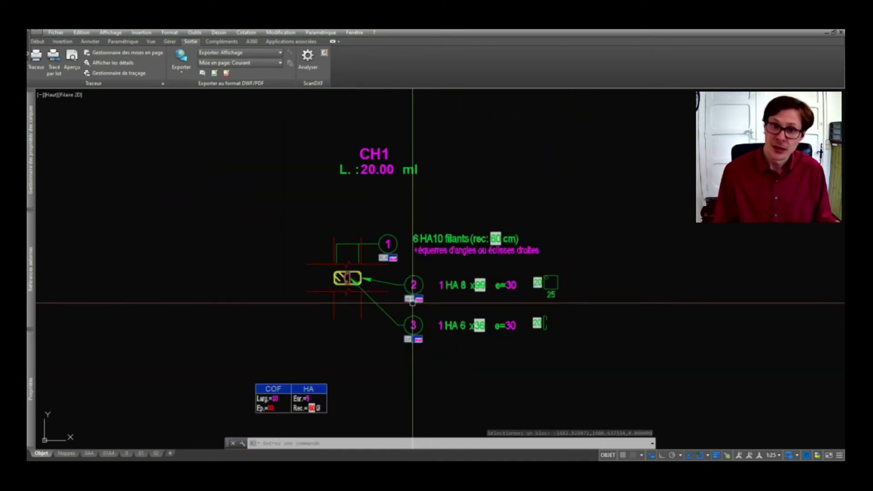
scroll(364, 240, "down", 1)
scroll(347, 332, "up", 4)
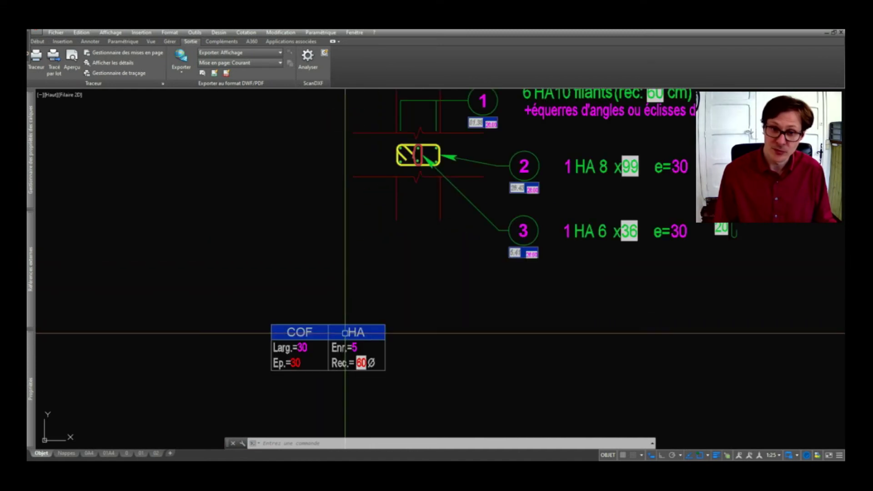
scroll(364, 371, "down", 4)
scroll(367, 377, "up", 5)
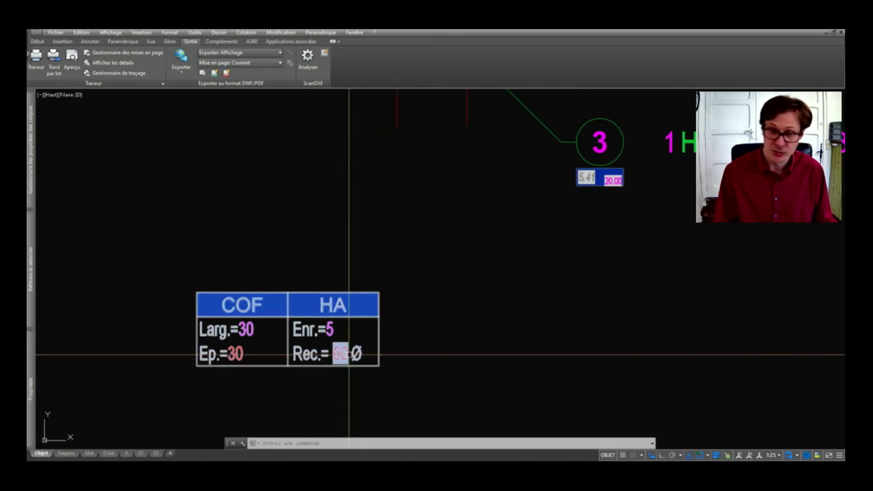
double_click(341, 354)
type("50")
left_click(584, 347)
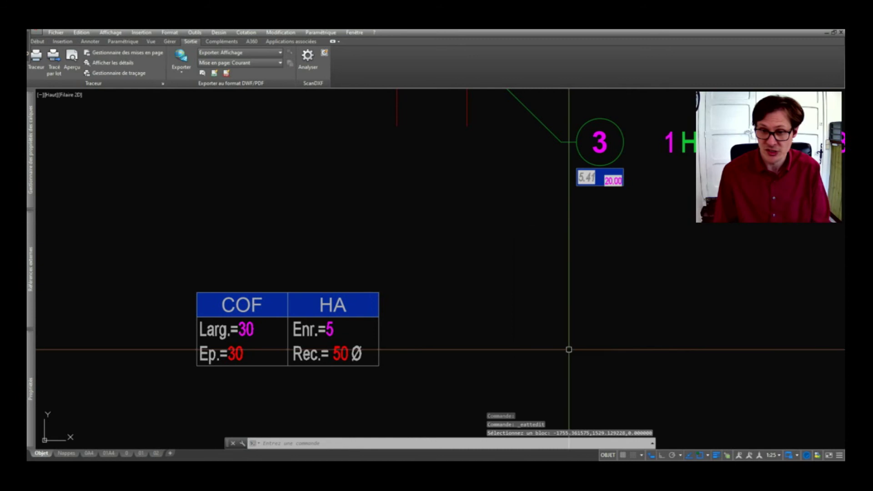
Update the callout fields with METTREAJOURCHAMP over a selection window.
scroll(352, 342, "down", 2)
type("m")
key("Return")
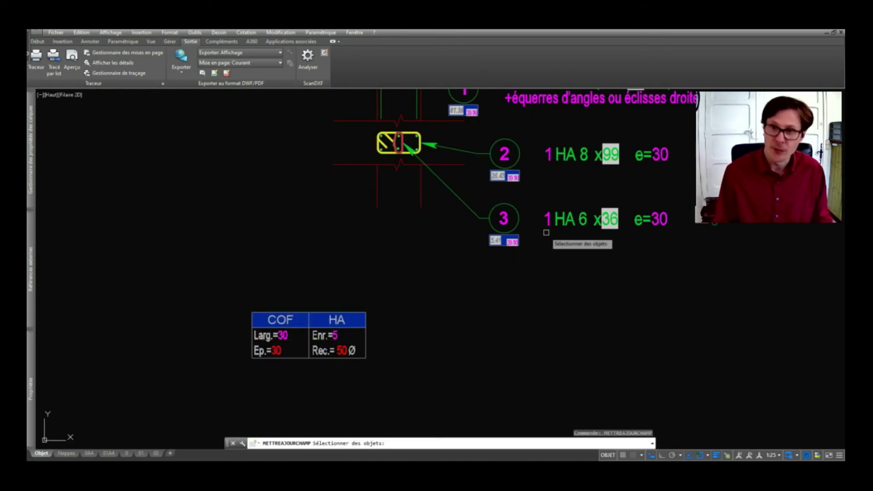
middle_click_drag(369, 336, 274, 422)
left_click(613, 133)
left_click(468, 249)
key("Return")
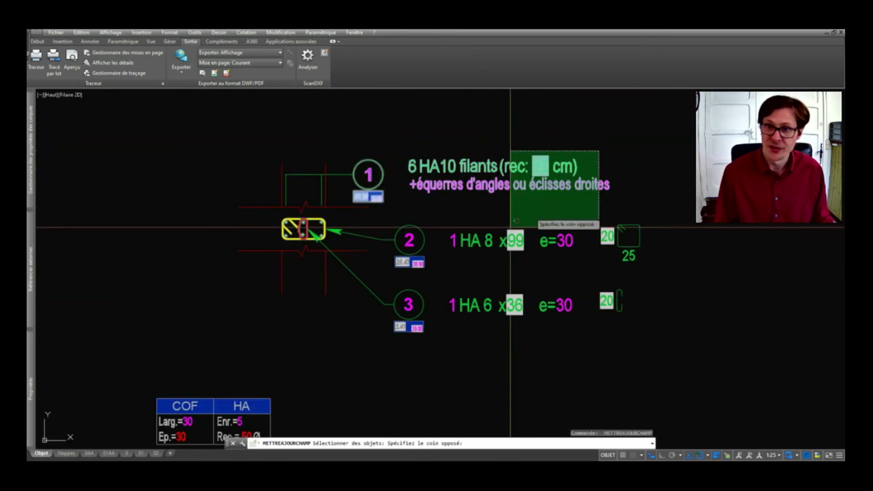
Switch callout 1's running bars to diameter HA12 via its lookup grip.
left_click(547, 169)
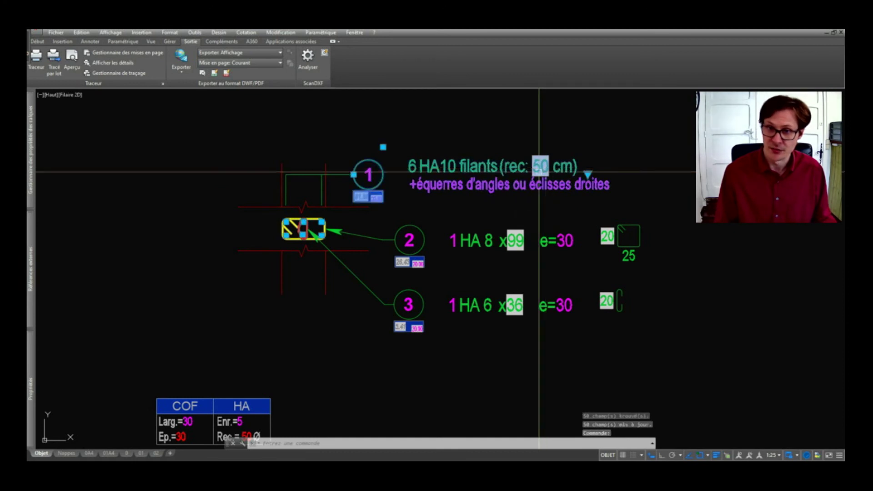
left_click(587, 174)
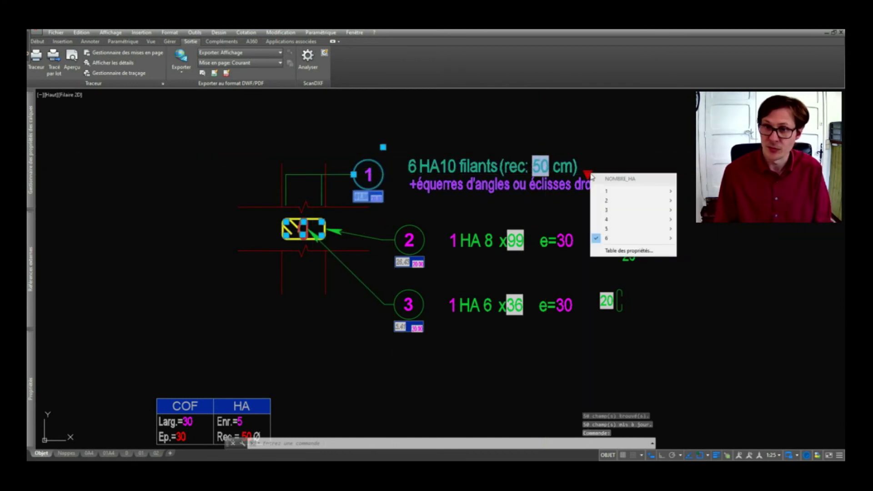
mouse_move(632, 238)
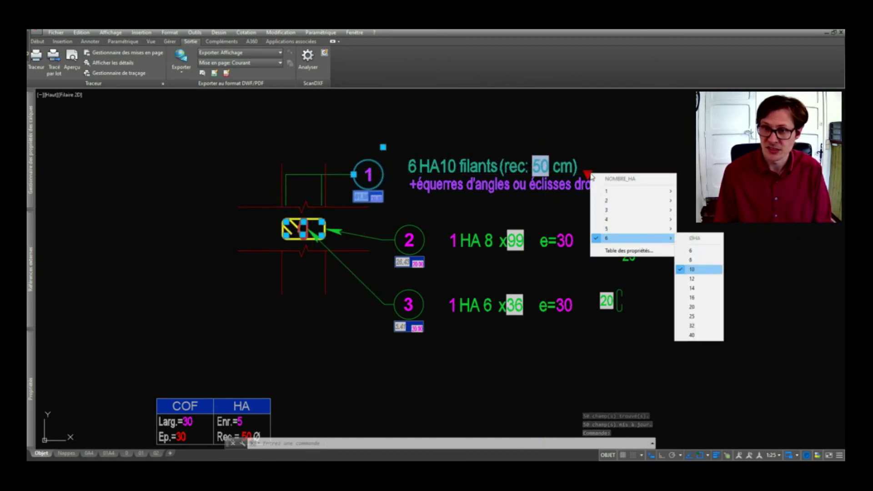
key("Down")
key("Return")
key("Escape")
Refresh all callout fields so the HA12 lap reads rec: 60 cm.
right_click(590, 174)
left_click(609, 186)
key("ctrl+a")
key("Return")
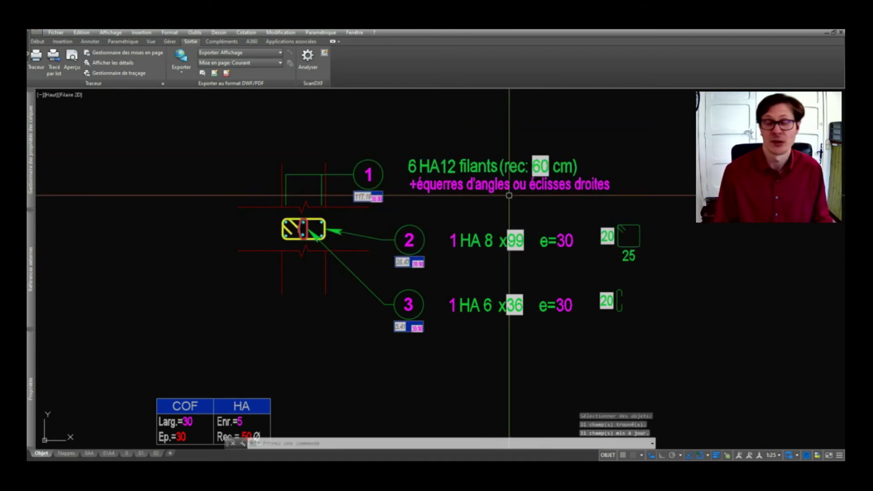
key("Return")
left_click(608, 136)
left_click(246, 273)
key("Return")
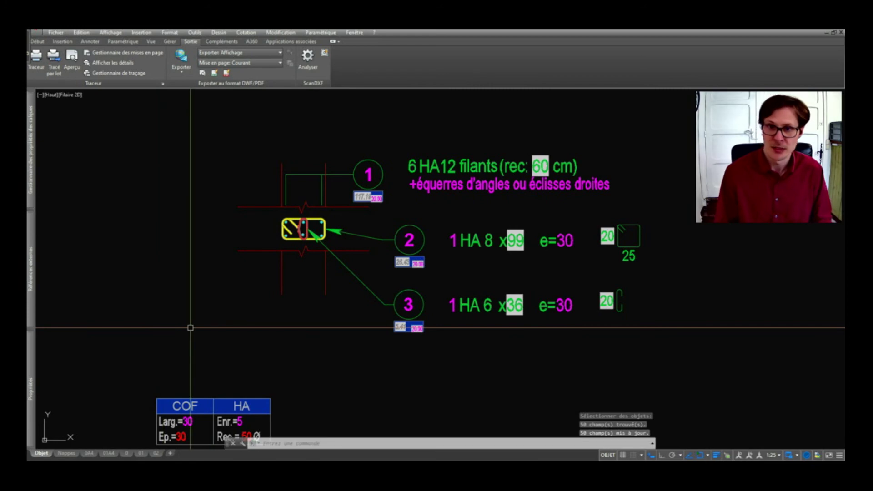